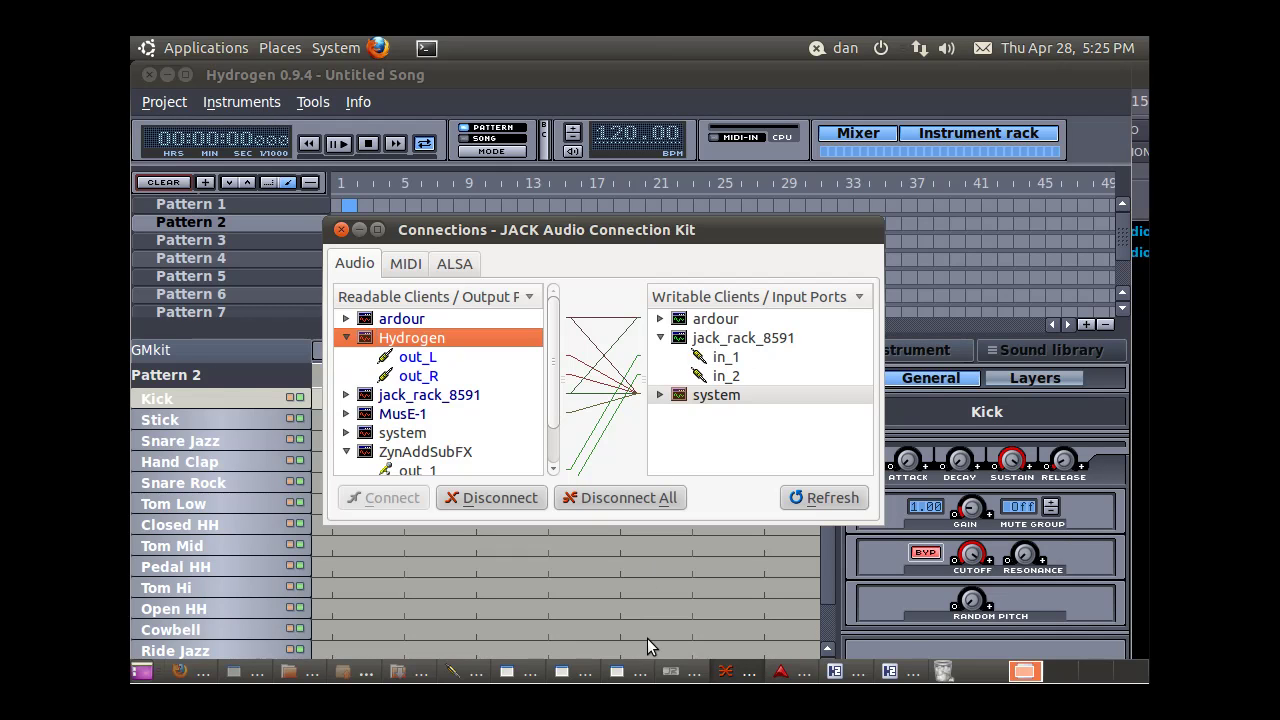
Step: Back in Ardour, add a stereo audio track named Audio 2 to the BachTest2 session
{"action": "left_click", "coordinate": [789, 675]}
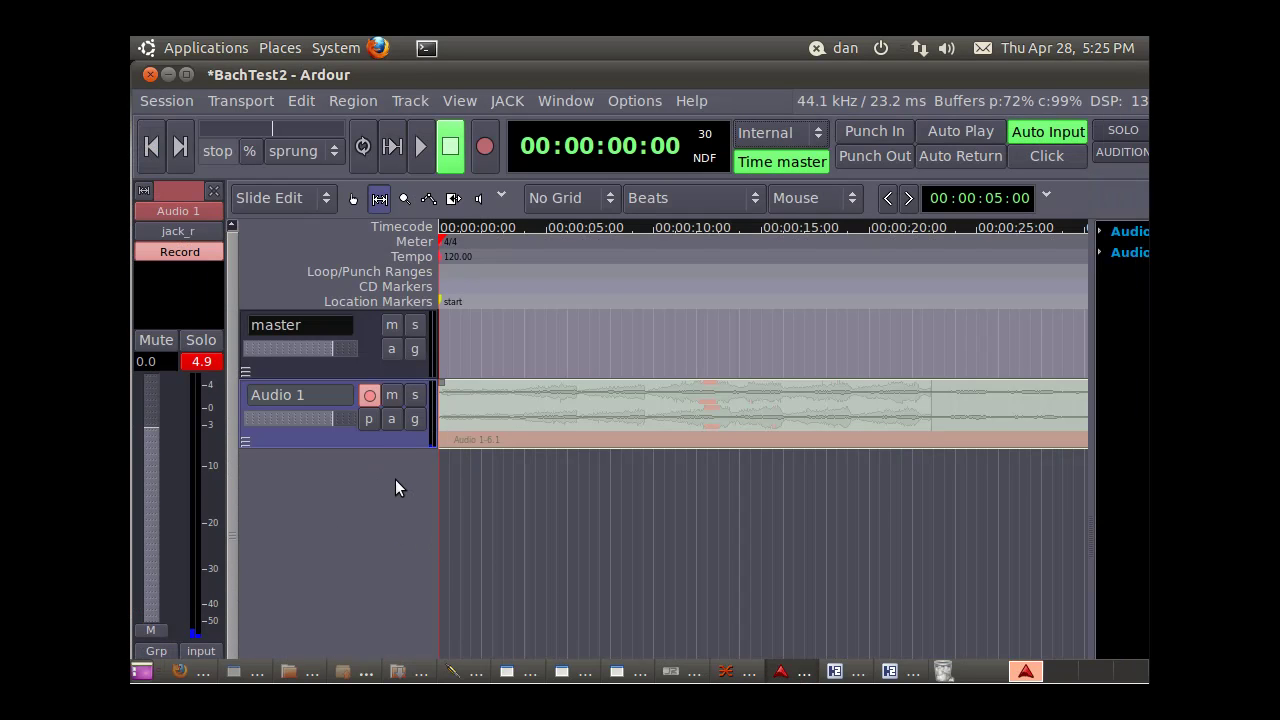
{"action": "double_click", "coordinate": [356, 484]}
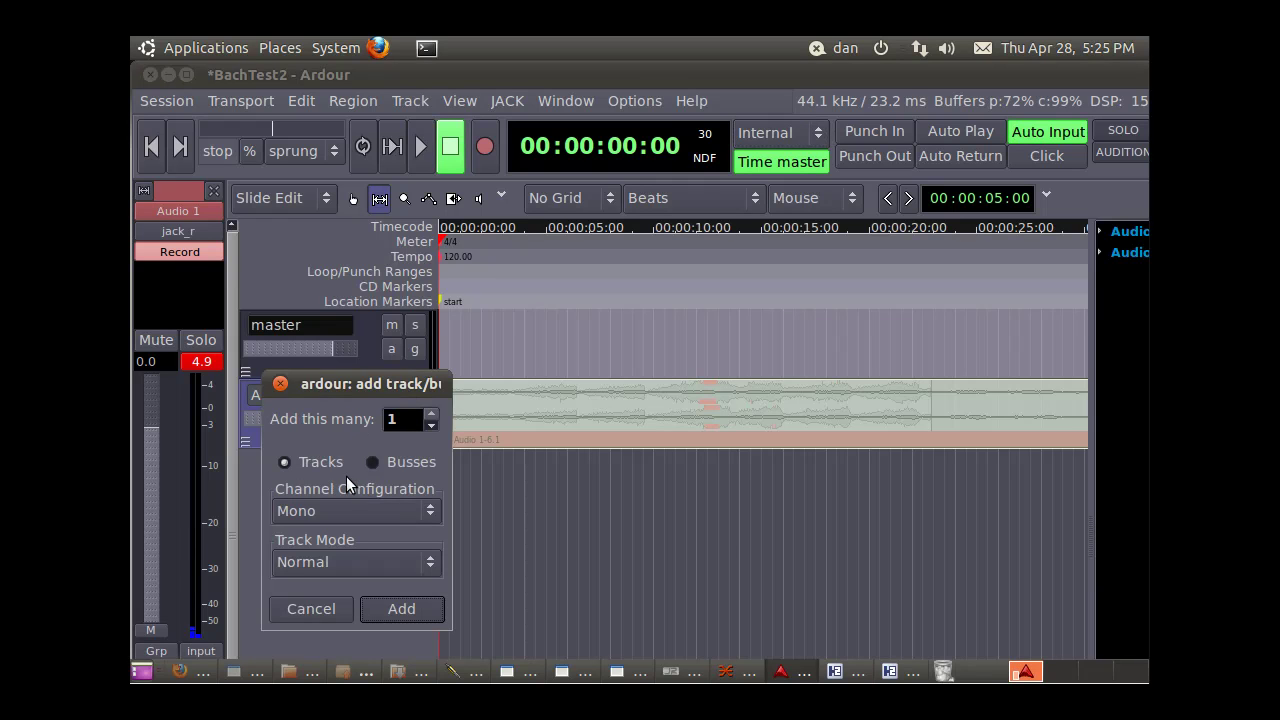
{"action": "left_click", "coordinate": [421, 514]}
{"action": "left_click", "coordinate": [362, 552]}
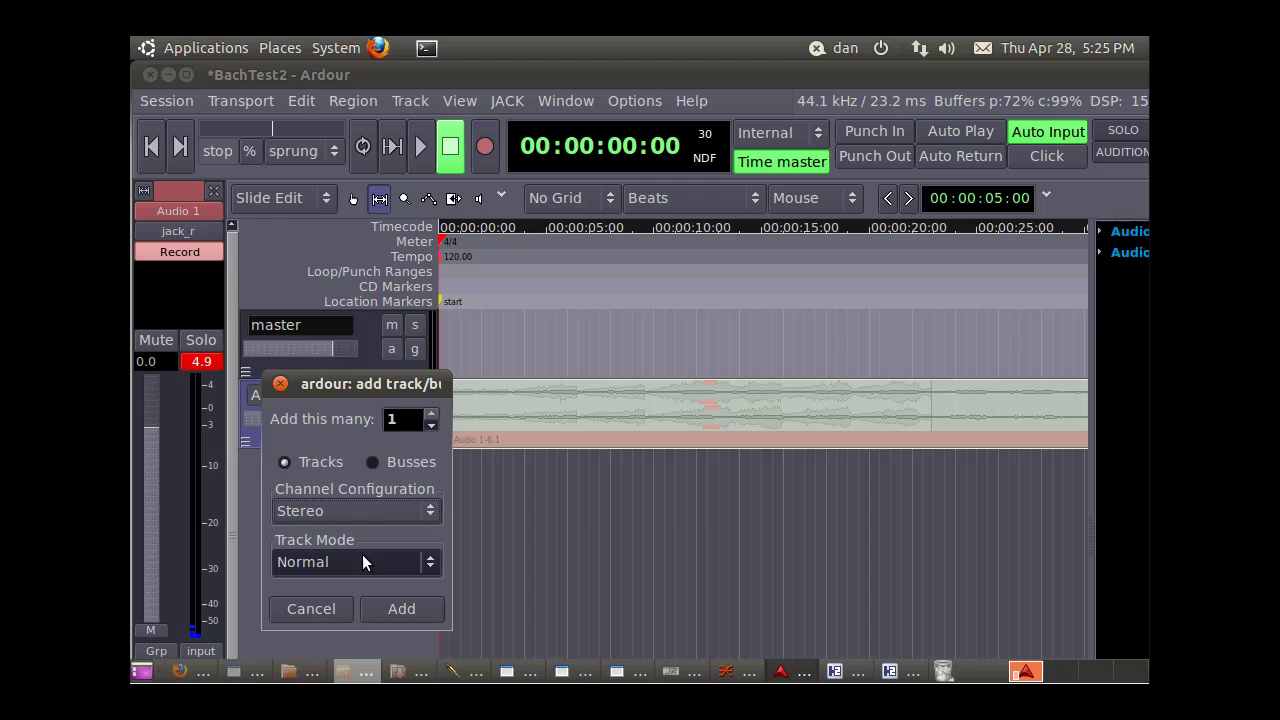
{"action": "left_click", "coordinate": [410, 610]}
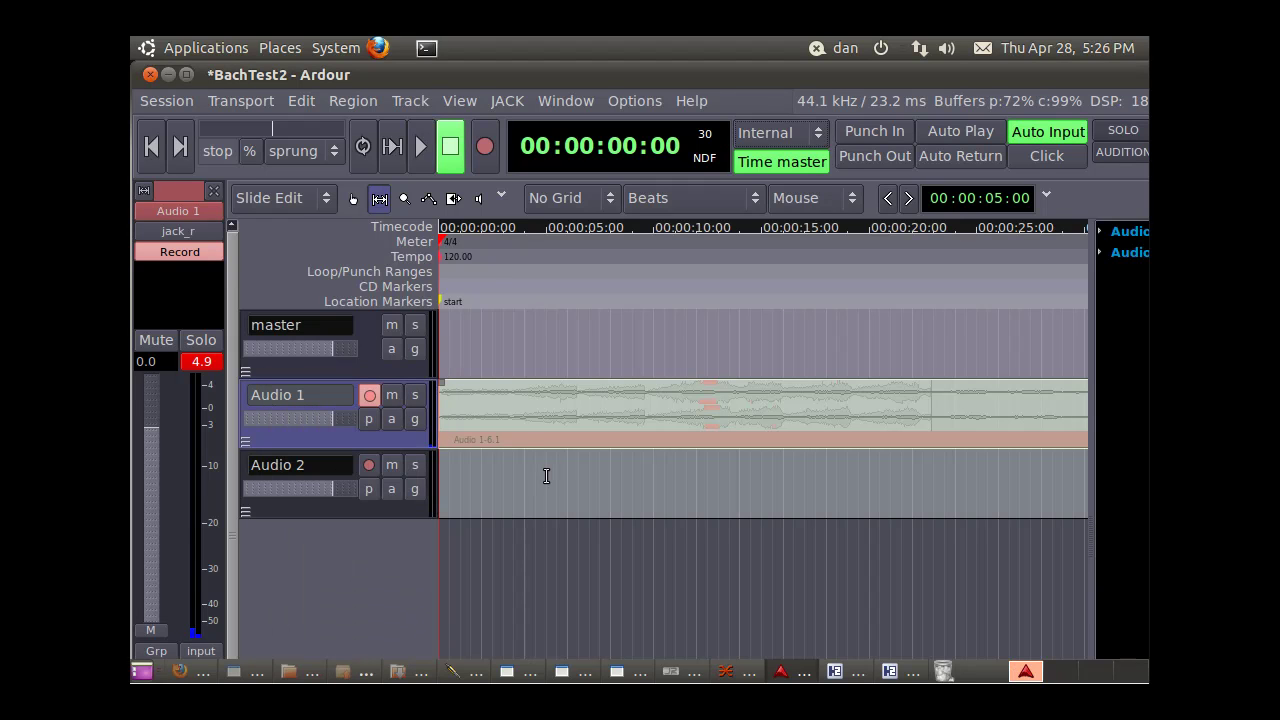
Step: Rename the Audio 2 track to 'drums' and save the session
{"action": "left_click", "coordinate": [290, 468]}
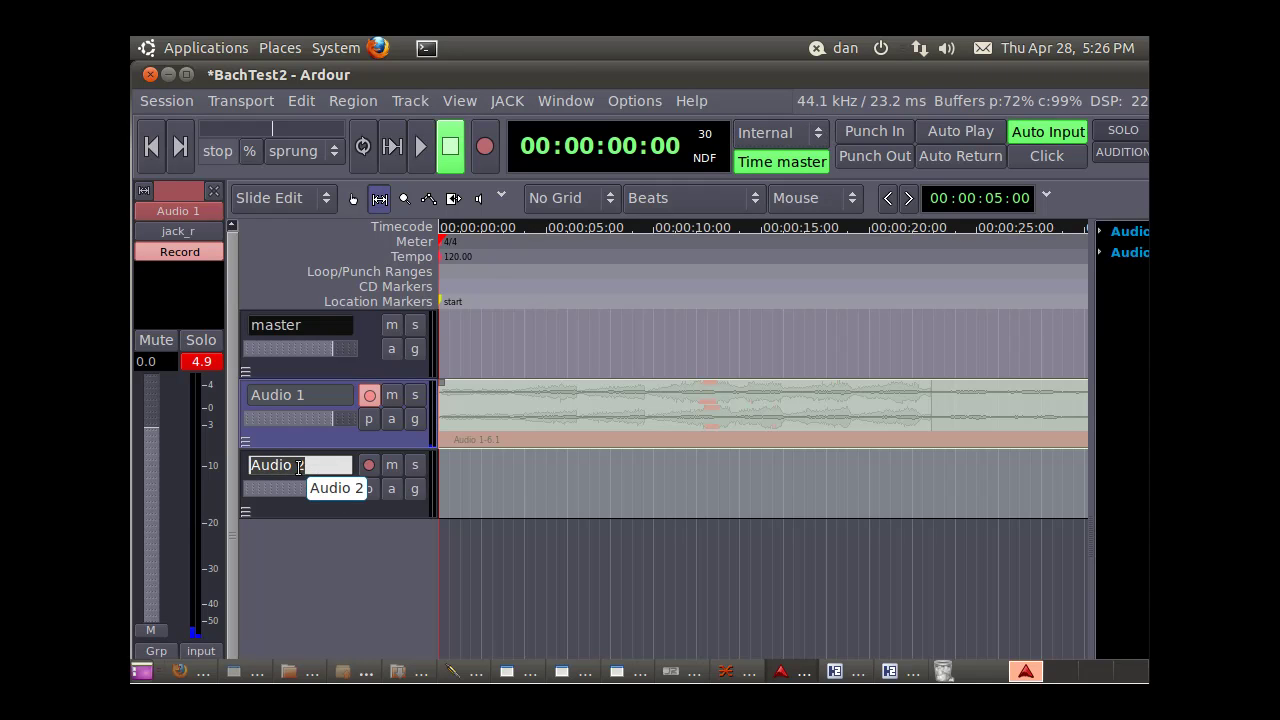
{"action": "type", "text": "drums"}
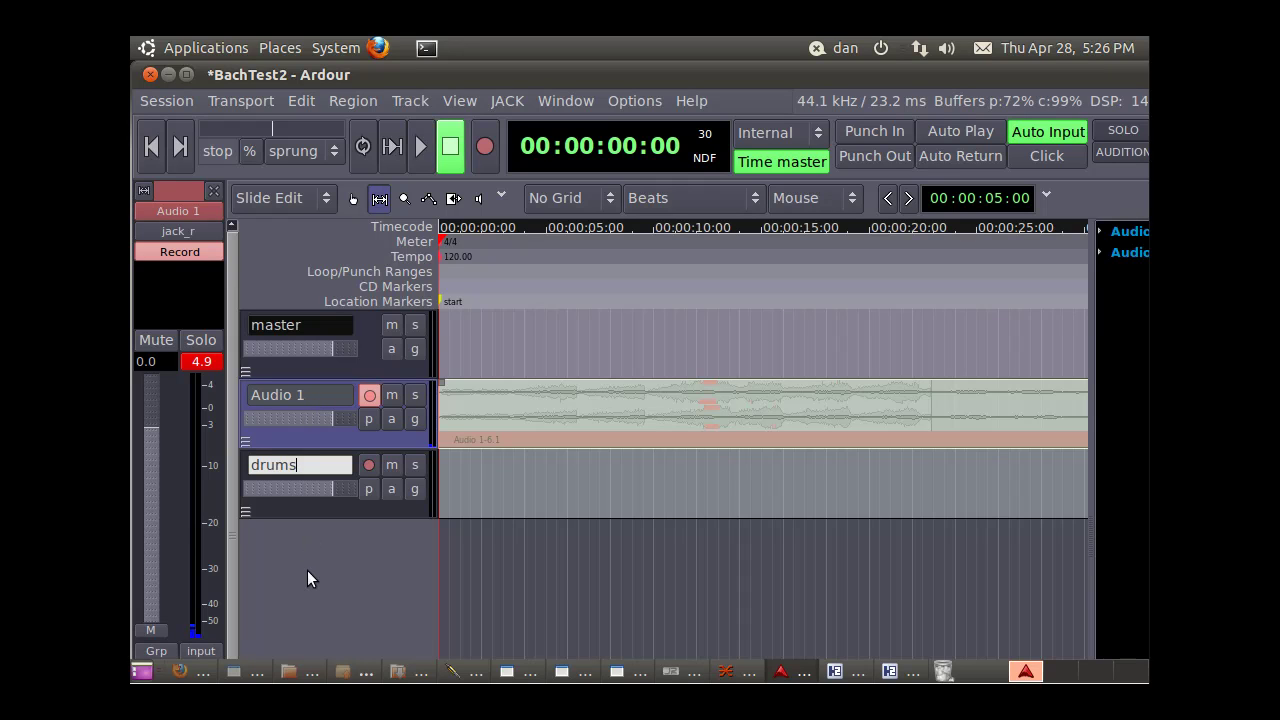
{"action": "key", "text": "Return"}
{"action": "key", "text": "ctrl+s"}
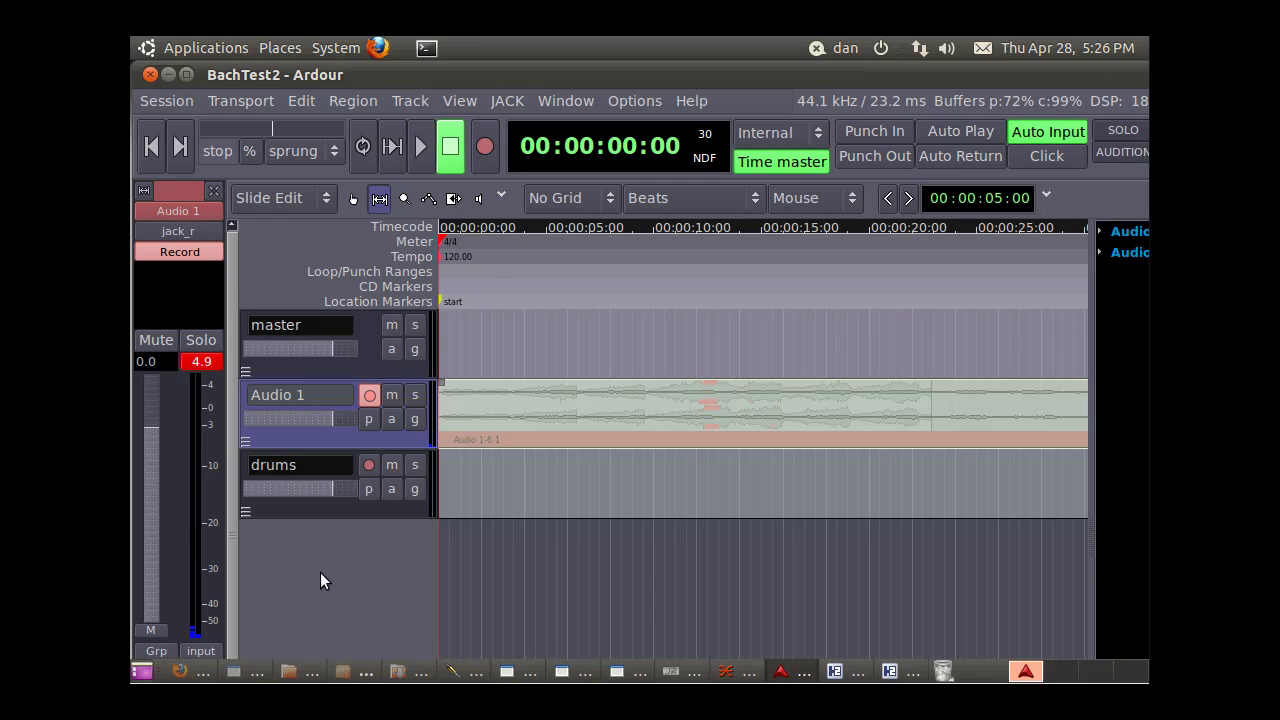
Step: Rename the Audio 1 track to 'bach'
{"action": "left_click", "coordinate": [350, 497]}
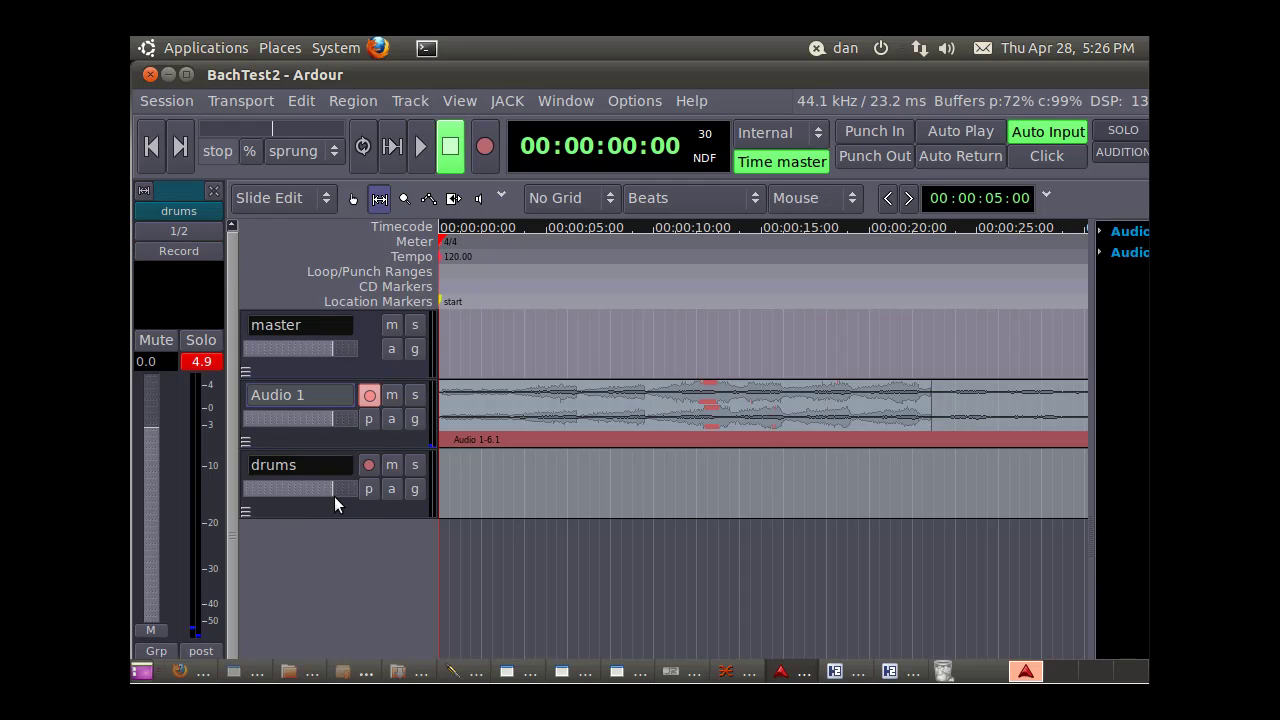
{"action": "left_click", "coordinate": [310, 398]}
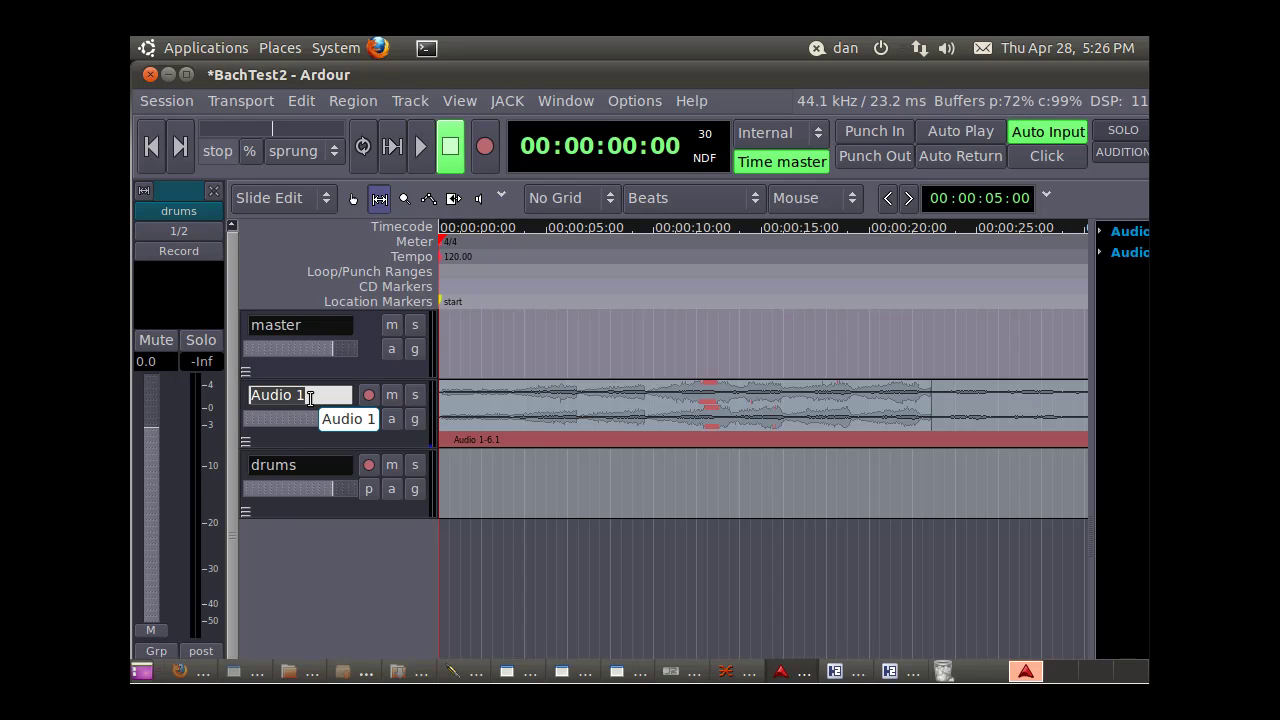
{"action": "type", "text": "bach"}
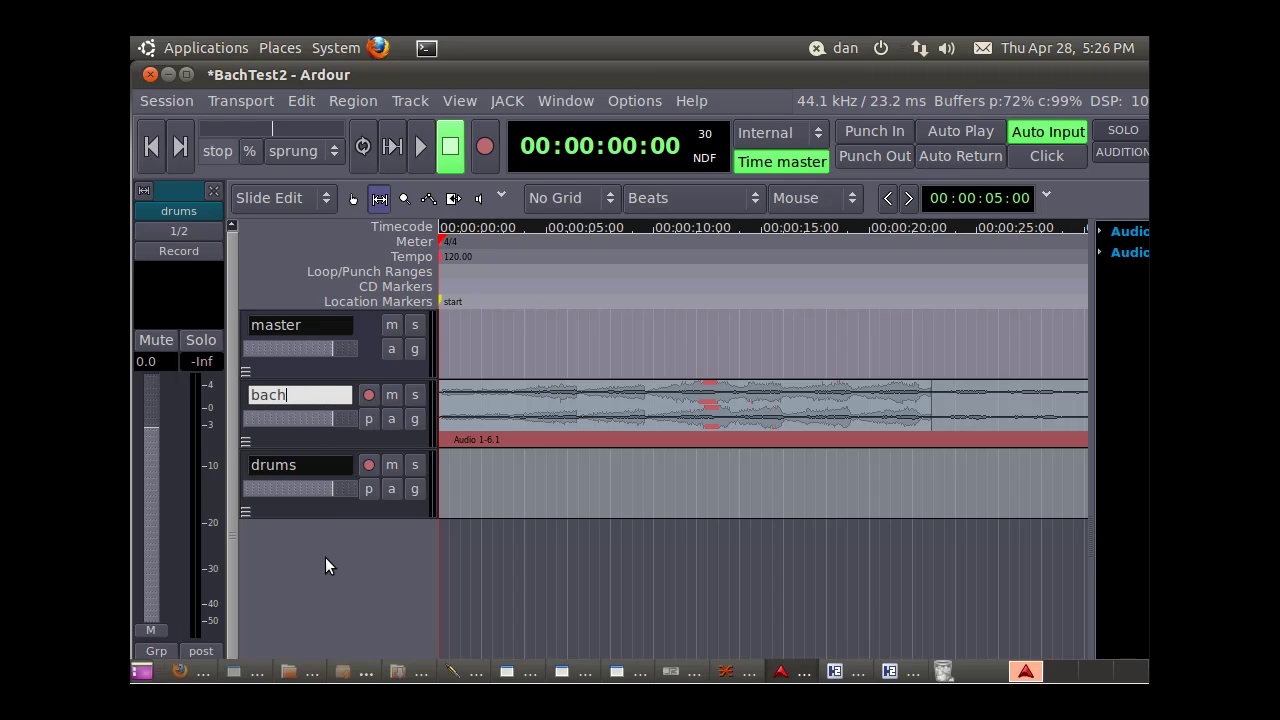
{"action": "left_click", "coordinate": [321, 441]}
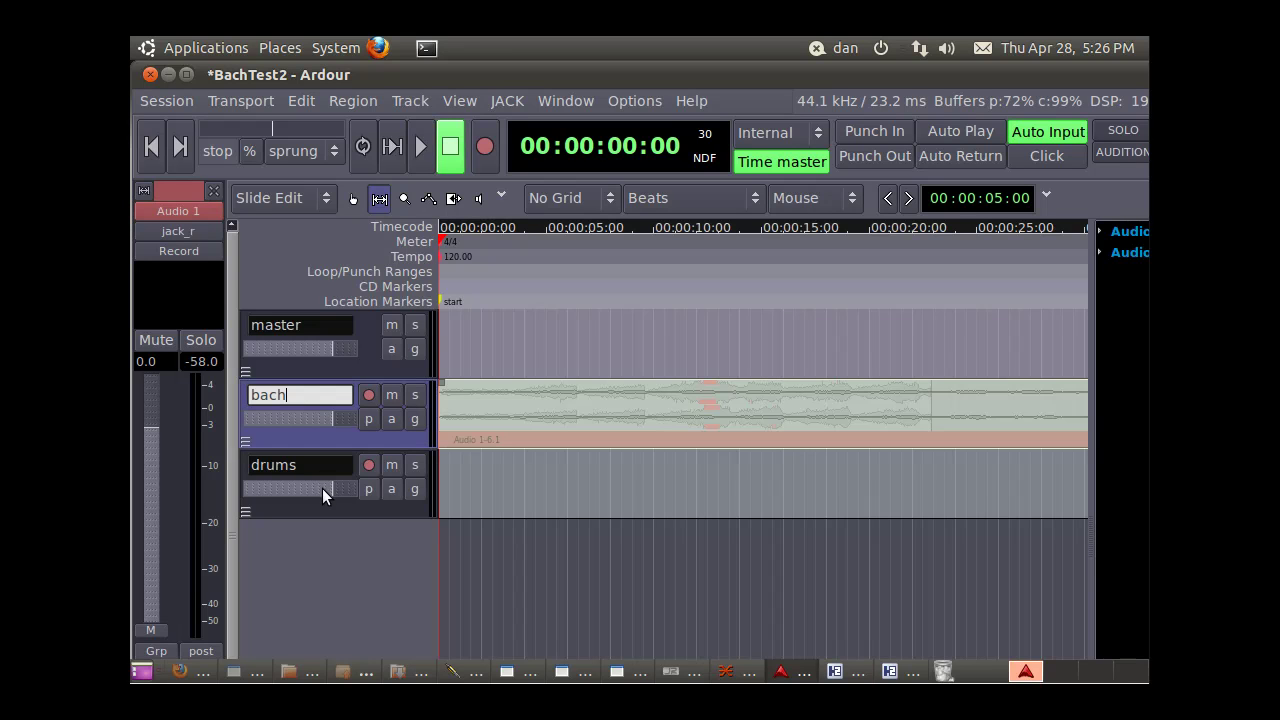
{"action": "left_click", "coordinate": [333, 512]}
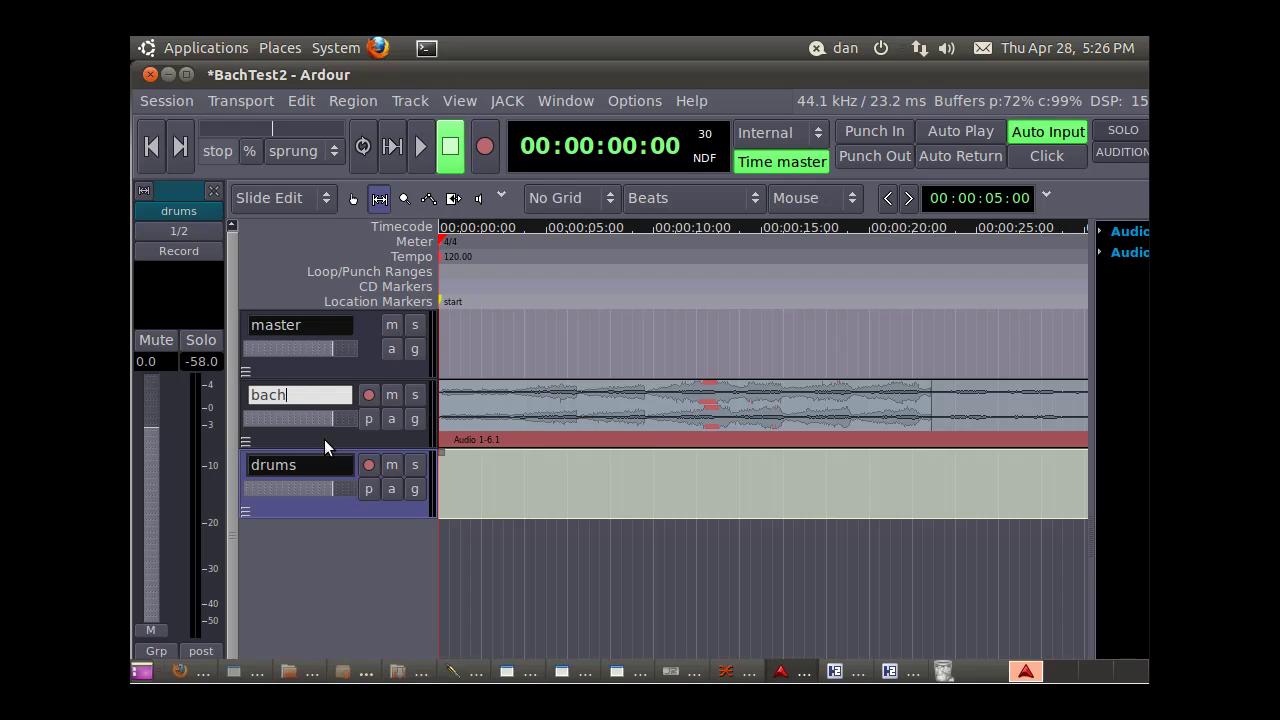
Step: Replace the drums inputs' system:capture_1/2 connections with Hydrogen out_L (in 1) and out_R (in 2)
{"action": "left_click", "coordinate": [333, 513]}
{"action": "left_click", "coordinate": [343, 512]}
{"action": "left_click", "coordinate": [182, 230]}
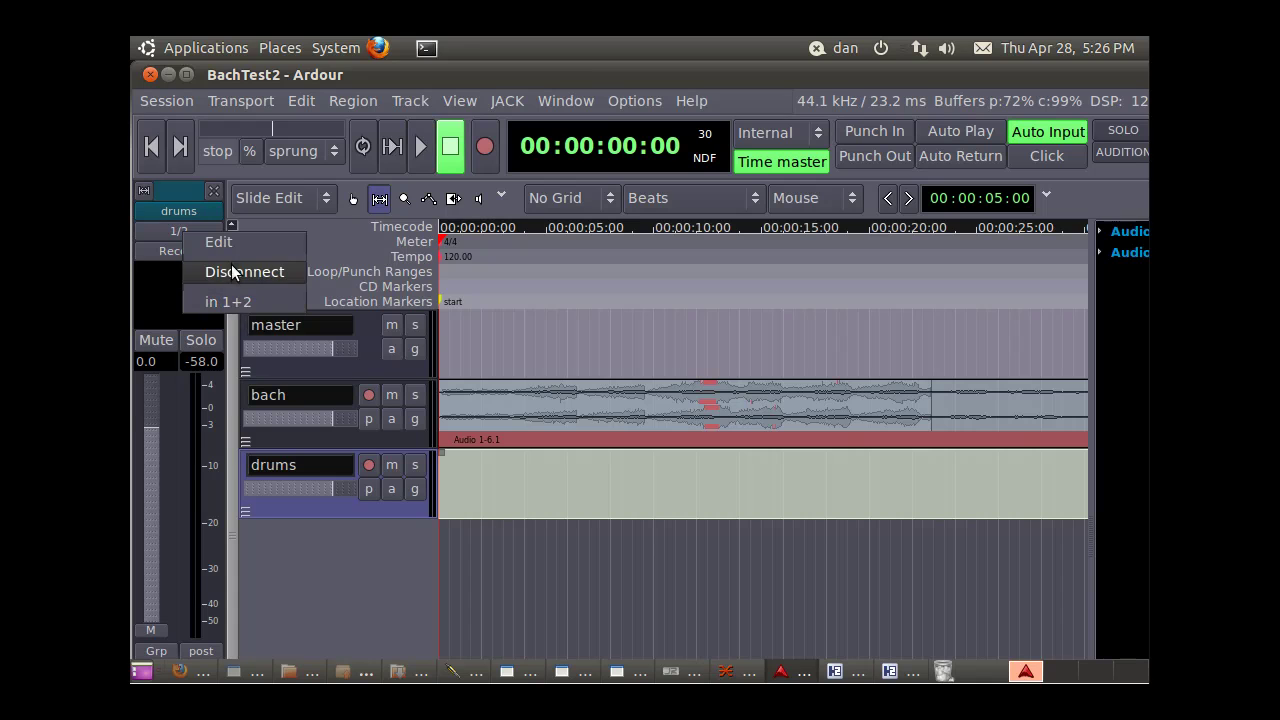
{"action": "left_click", "coordinate": [223, 246]}
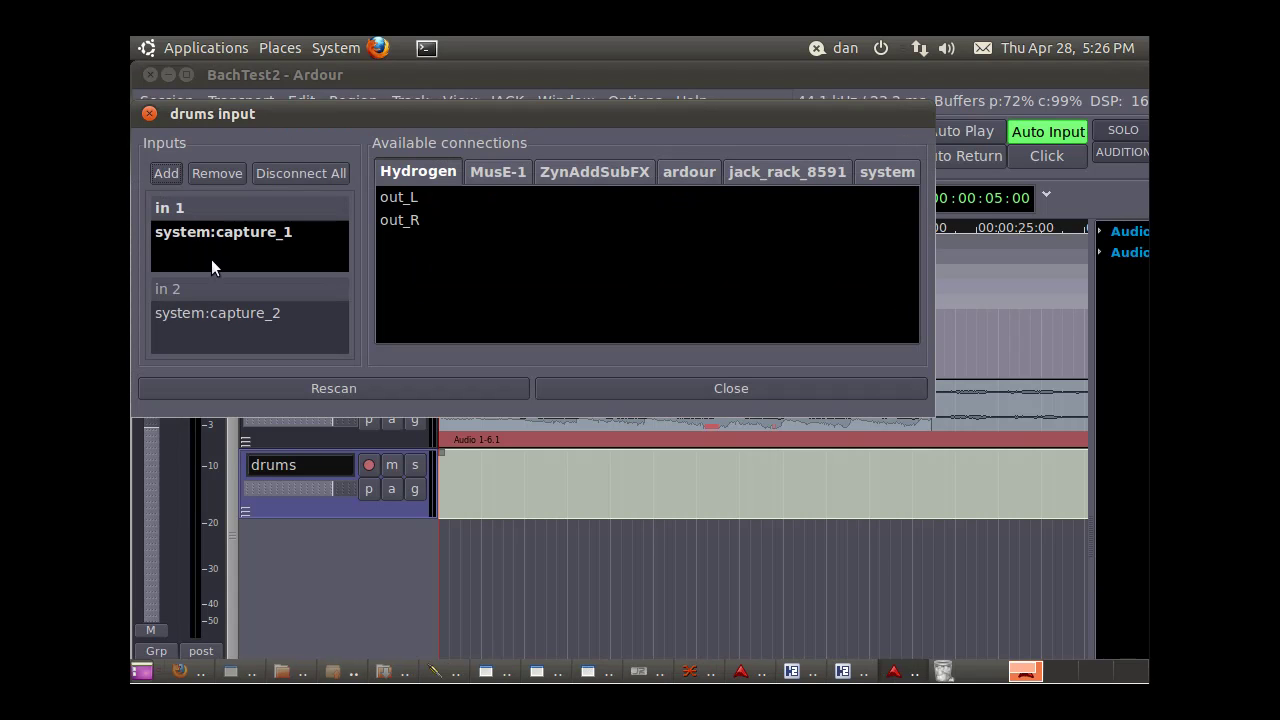
{"action": "left_click", "coordinate": [216, 235]}
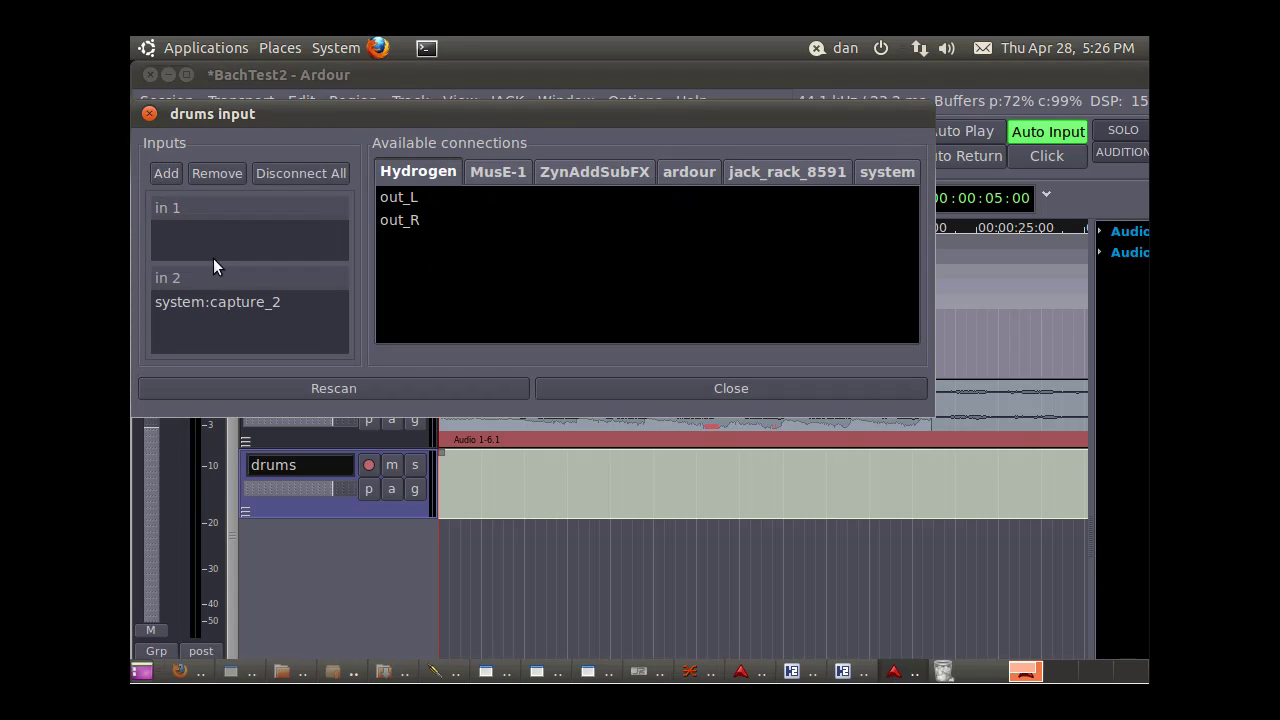
{"action": "left_click", "coordinate": [214, 302]}
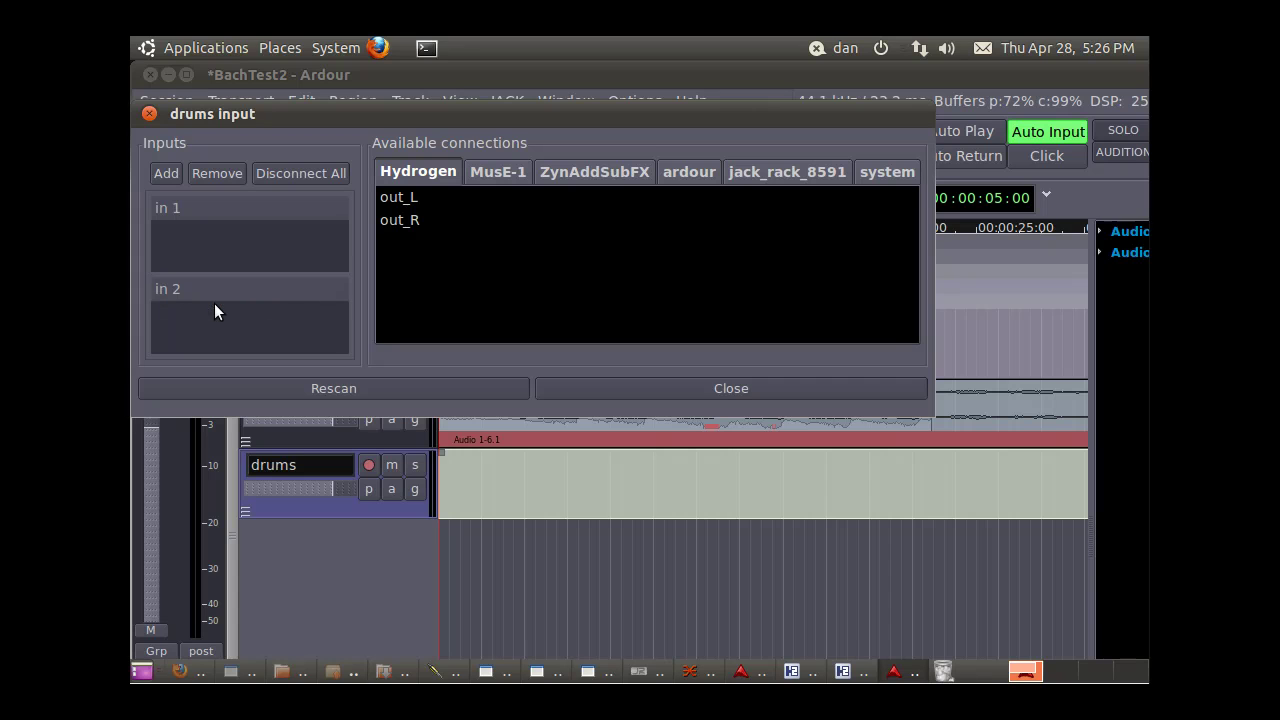
{"action": "left_click", "coordinate": [406, 200]}
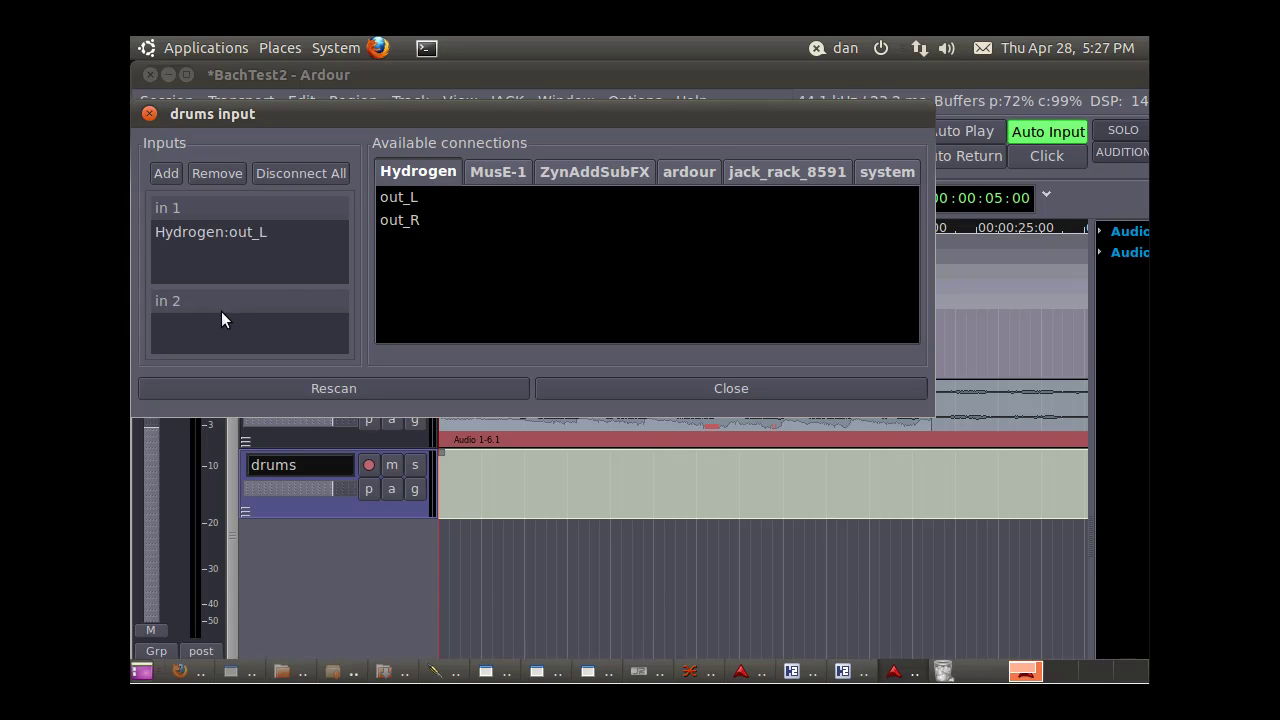
{"action": "left_click", "coordinate": [408, 222]}
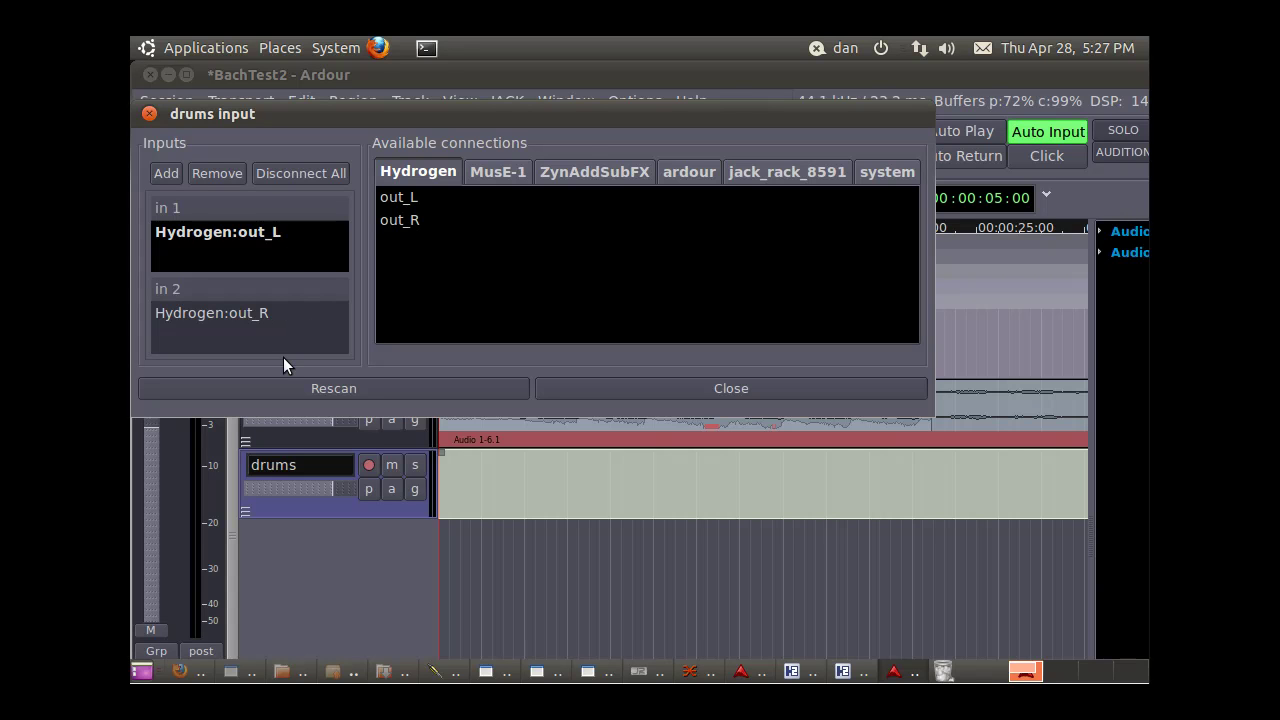
{"action": "left_click", "coordinate": [695, 388]}
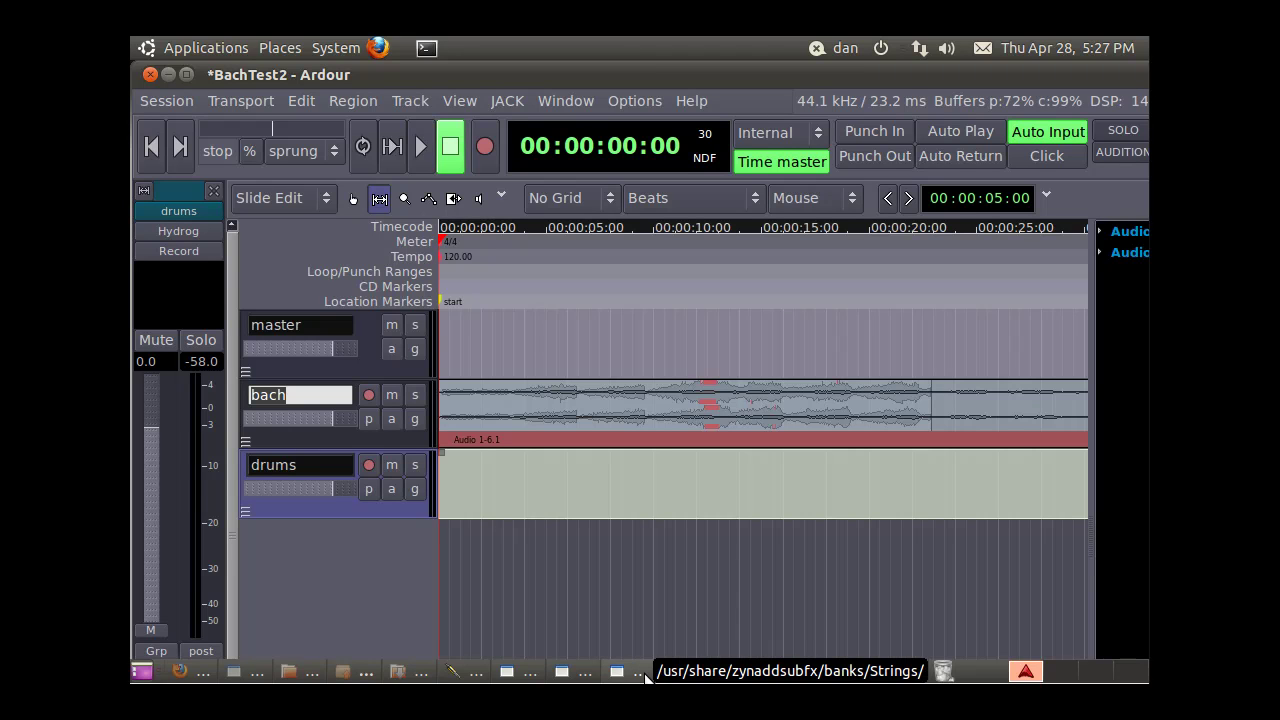
Step: In QjackCtl Connections, expand ardour's writable ports to confirm drums/in 1 and in 2 are connected
{"action": "left_click", "coordinate": [744, 676]}
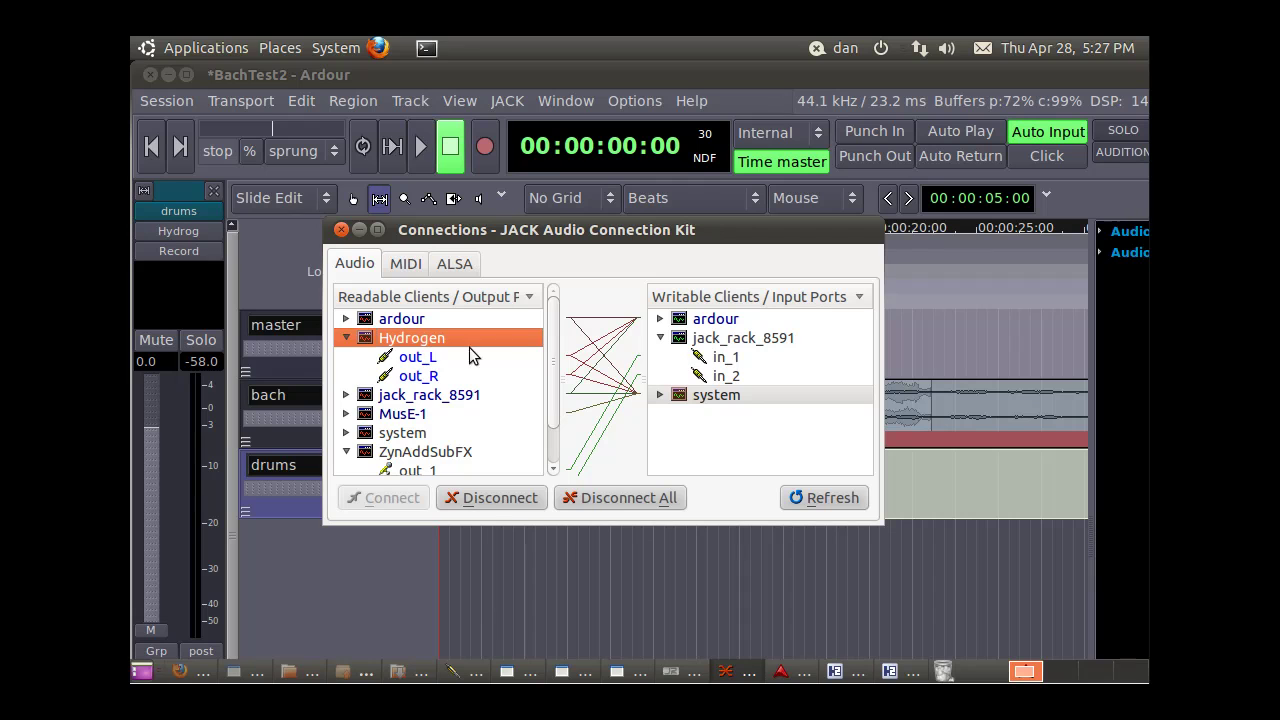
{"action": "left_click", "coordinate": [660, 319]}
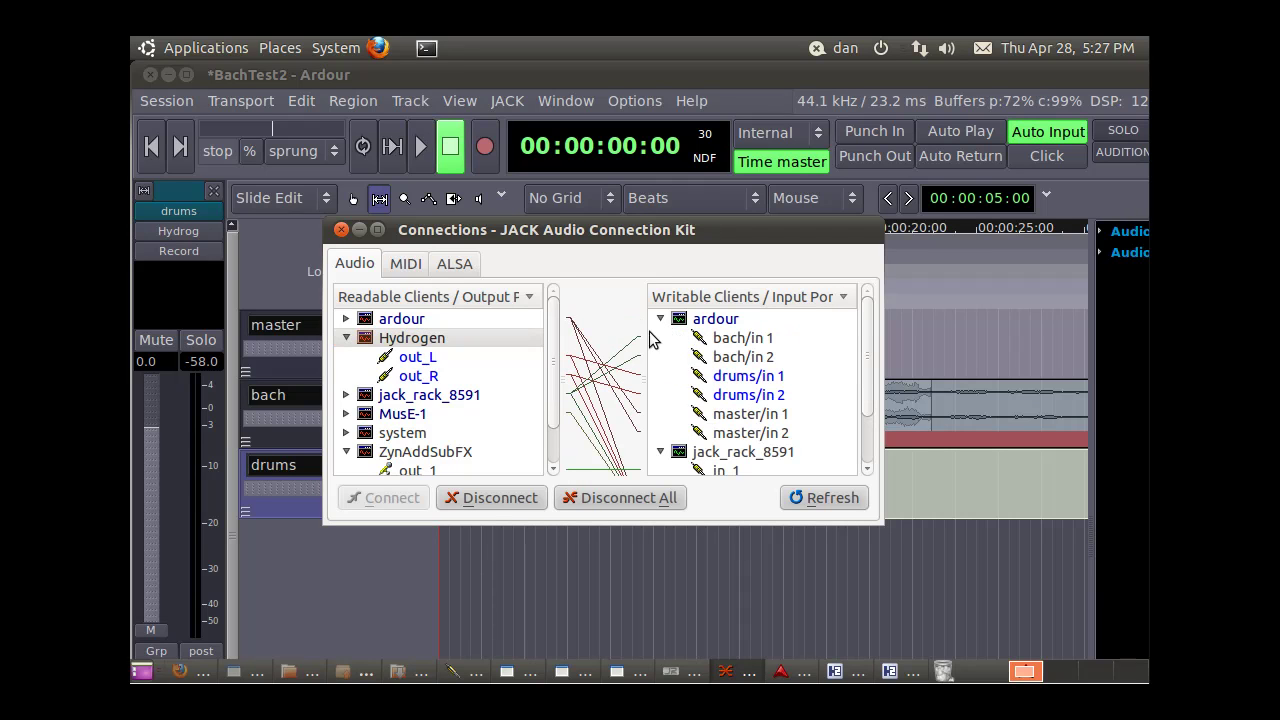
{"action": "left_click_drag", "start_coordinate": [871, 329], "coordinate": [866, 366]}
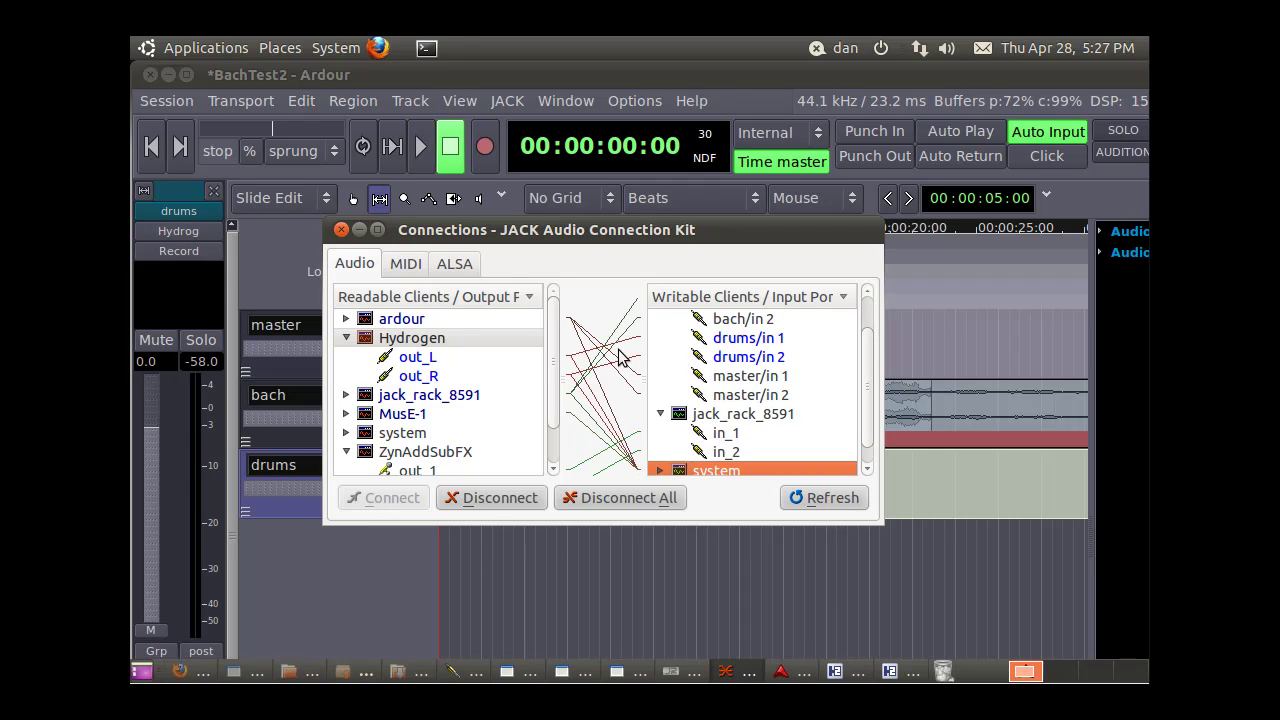
{"action": "left_click_drag", "start_coordinate": [870, 422], "coordinate": [871, 400]}
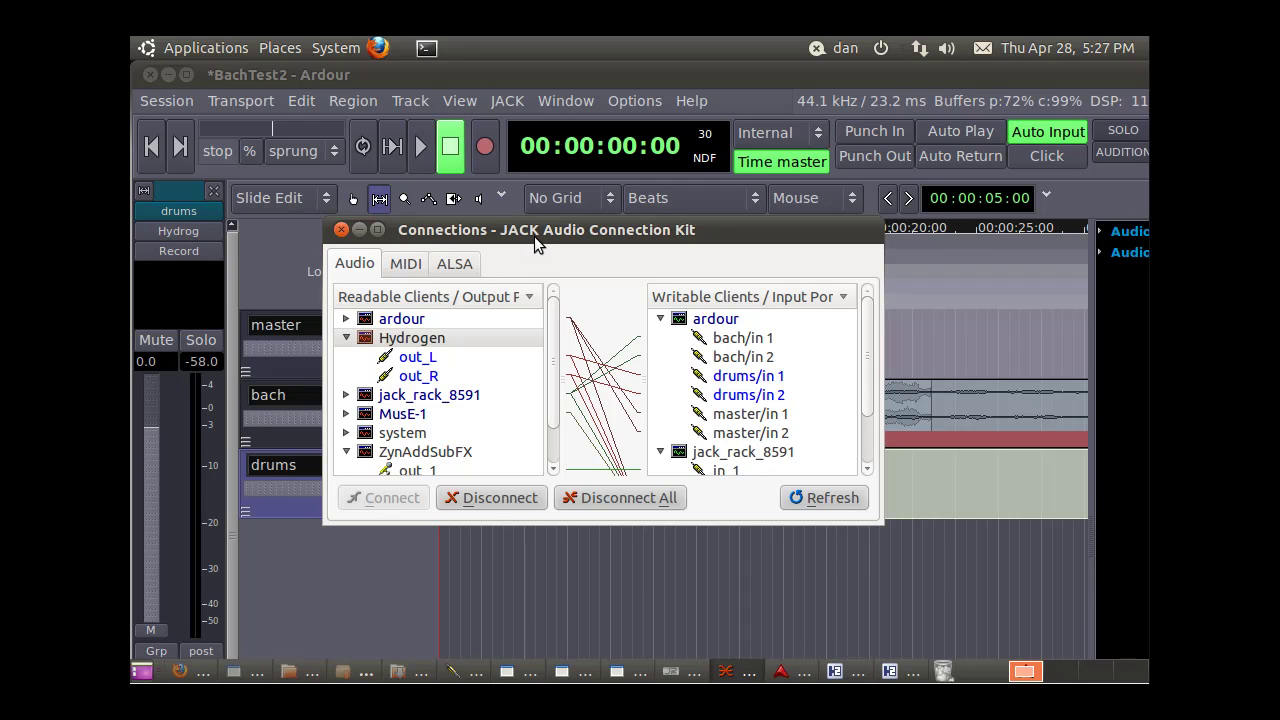
{"action": "left_click_drag", "start_coordinate": [533, 240], "coordinate": [560, 349]}
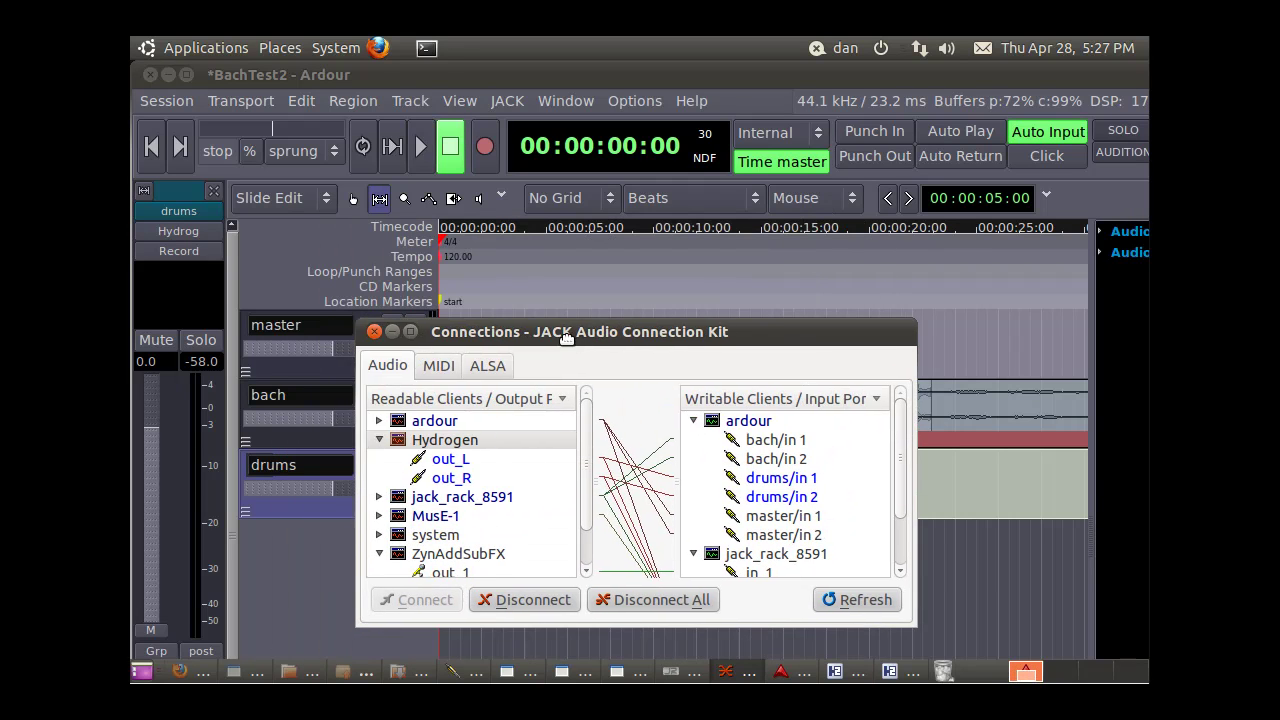
{"action": "left_click", "coordinate": [594, 79]}
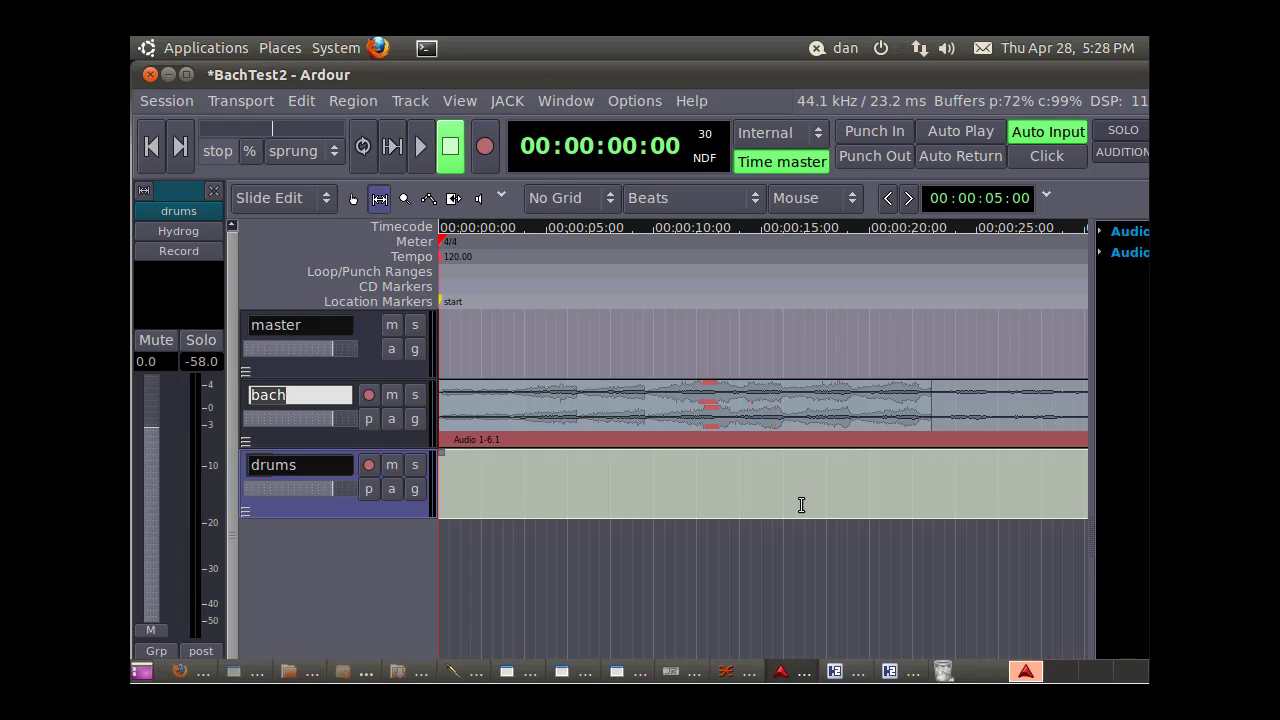
Step: Record-enable the drums track in its track header
{"action": "left_click", "coordinate": [369, 465]}
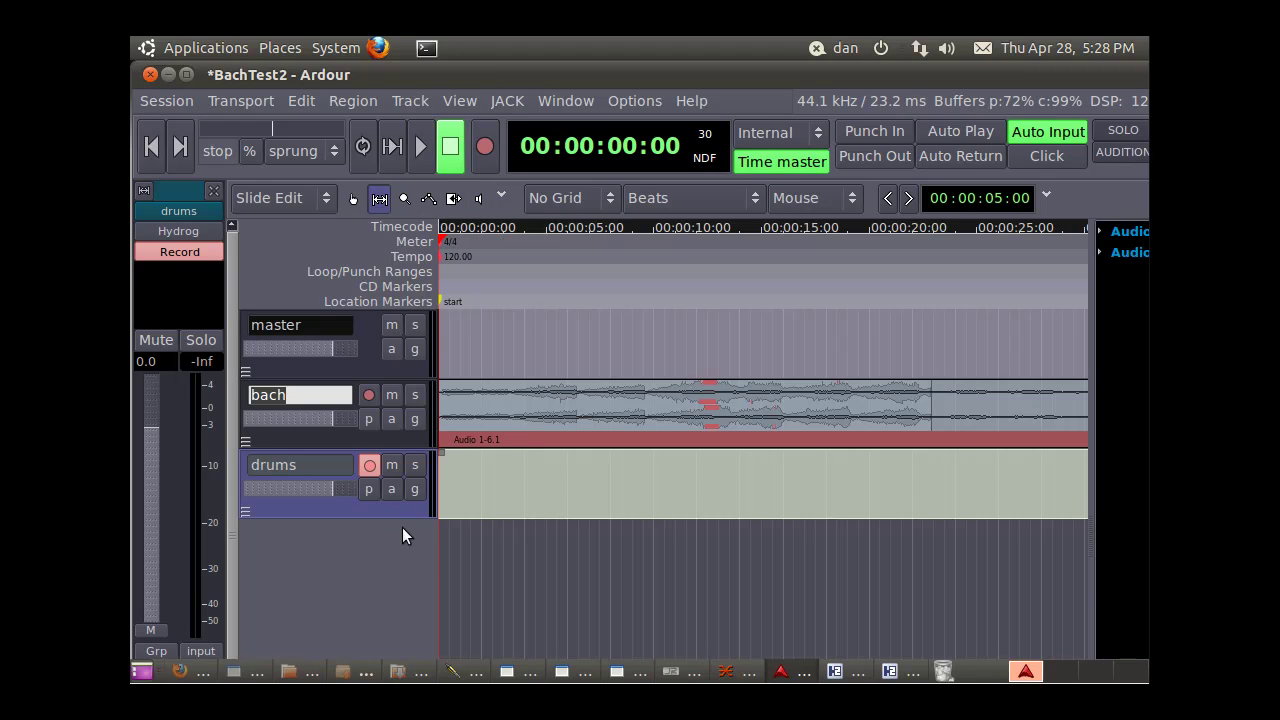
Step: Disarm the drums track and set Ardour's transport sync source to JACK
{"action": "left_click", "coordinate": [419, 504]}
{"action": "left_click", "coordinate": [369, 465]}
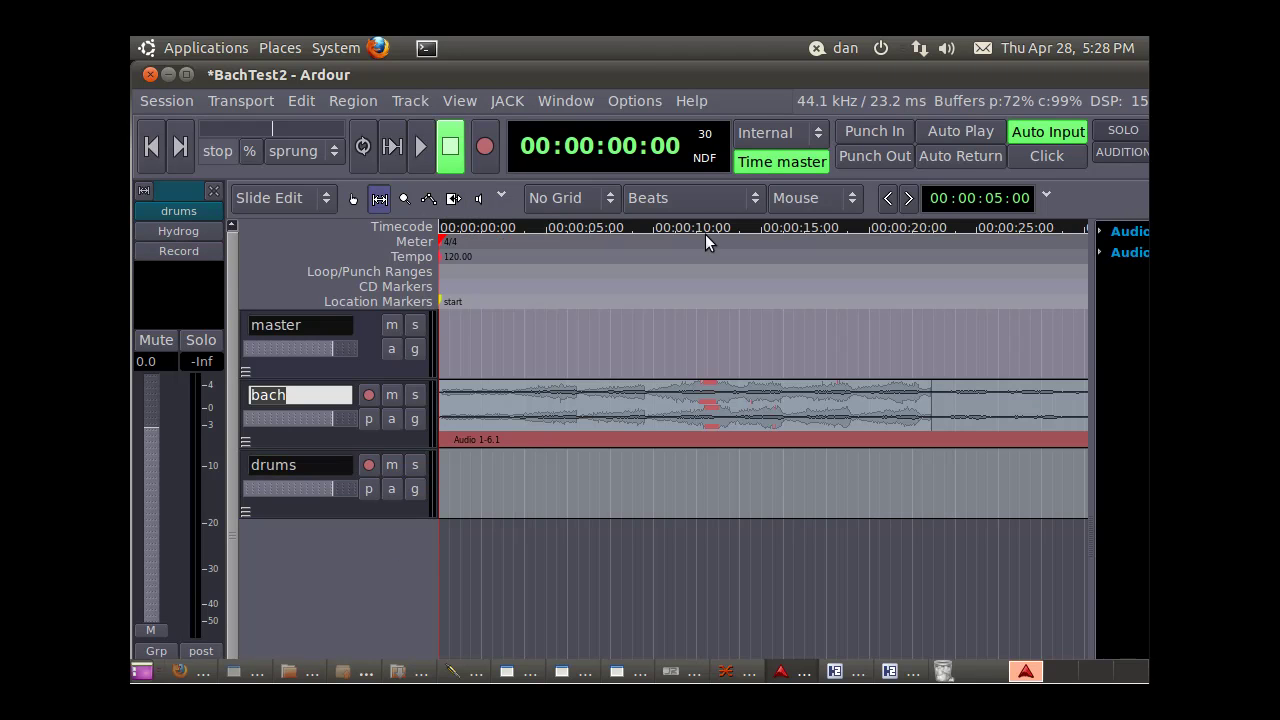
{"action": "left_click", "coordinate": [772, 133]}
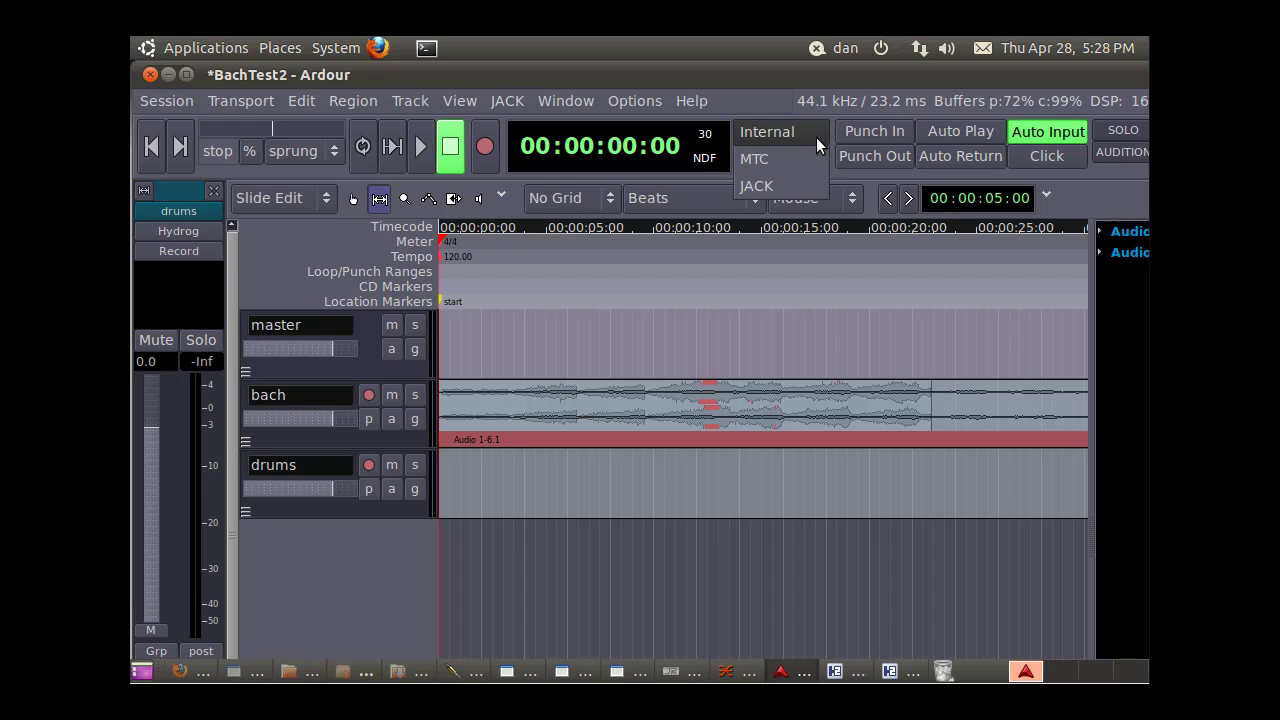
{"action": "left_click", "coordinate": [782, 188]}
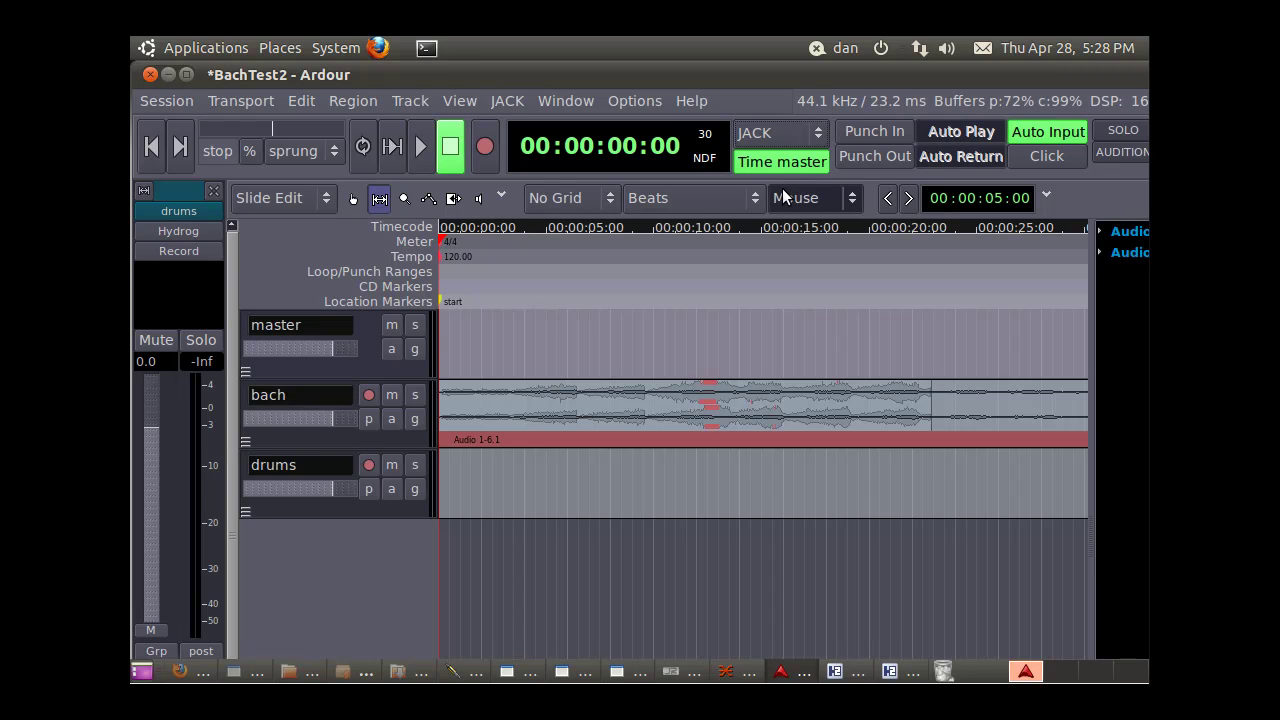
Step: Re-arm the drums track and record a take from the start to about 12 seconds
{"action": "left_click", "coordinate": [404, 506]}
{"action": "left_click", "coordinate": [369, 465]}
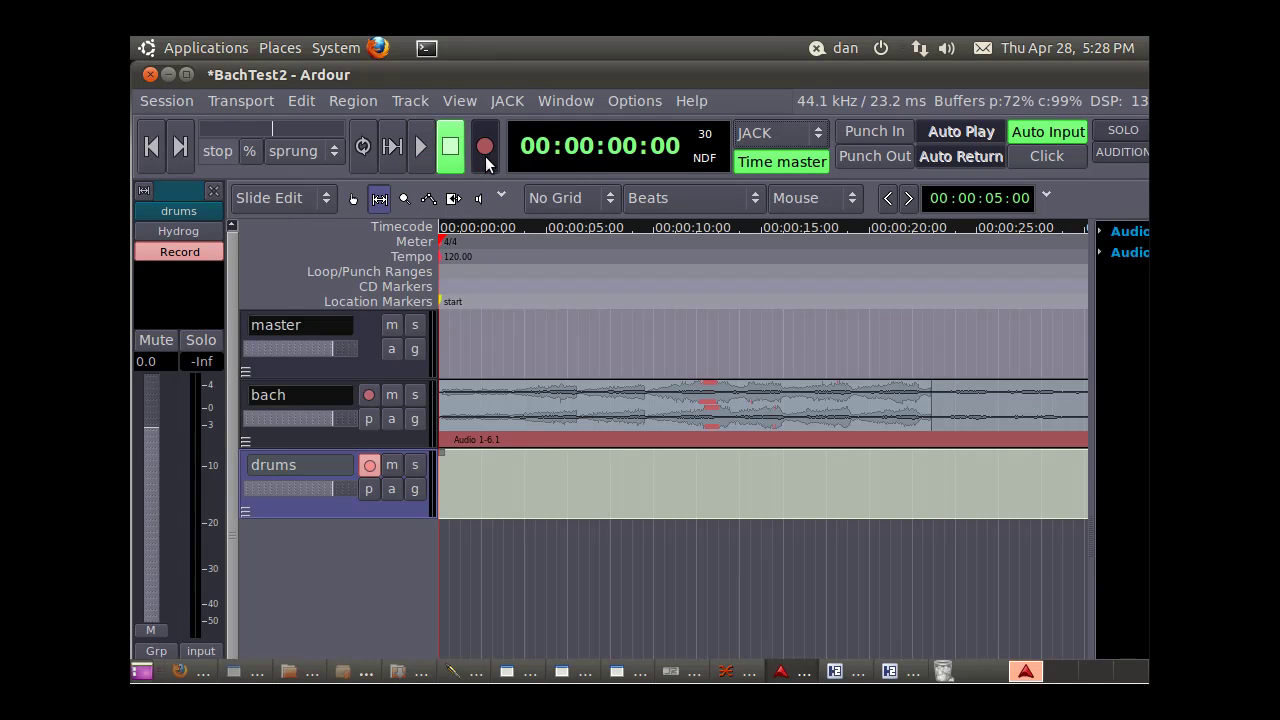
{"action": "left_click", "coordinate": [416, 154]}
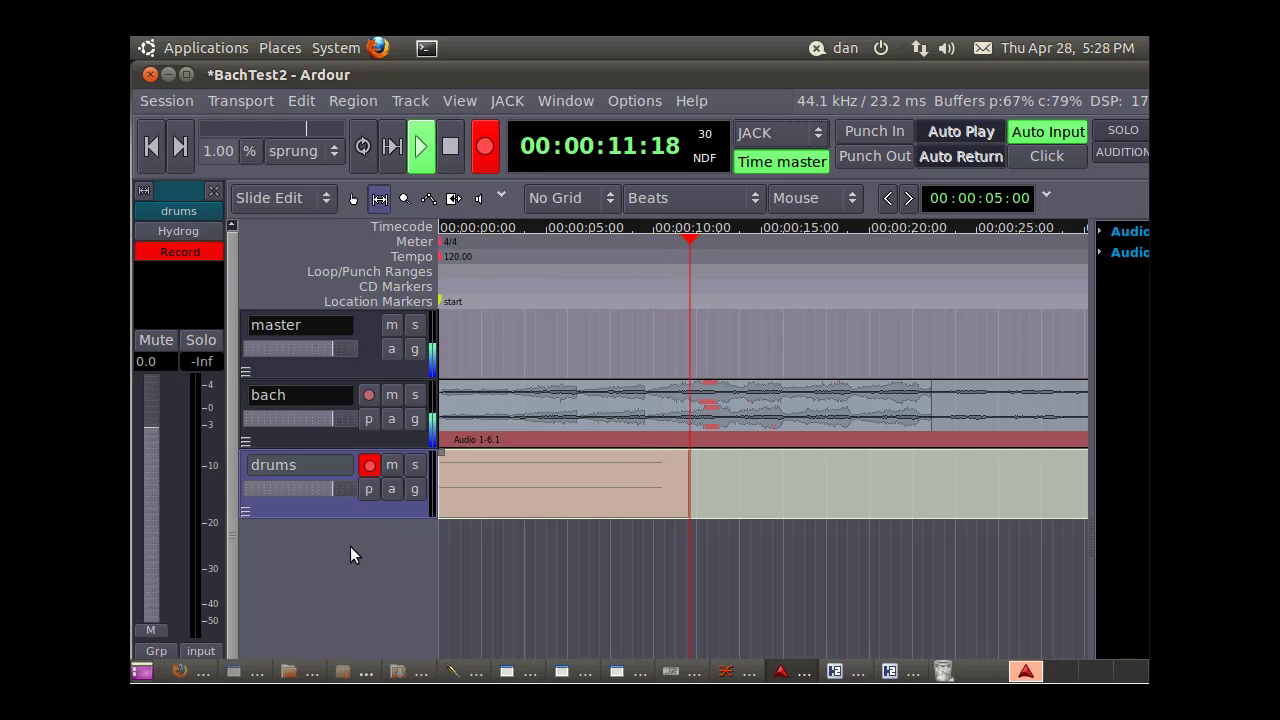
{"action": "left_click", "coordinate": [452, 156]}
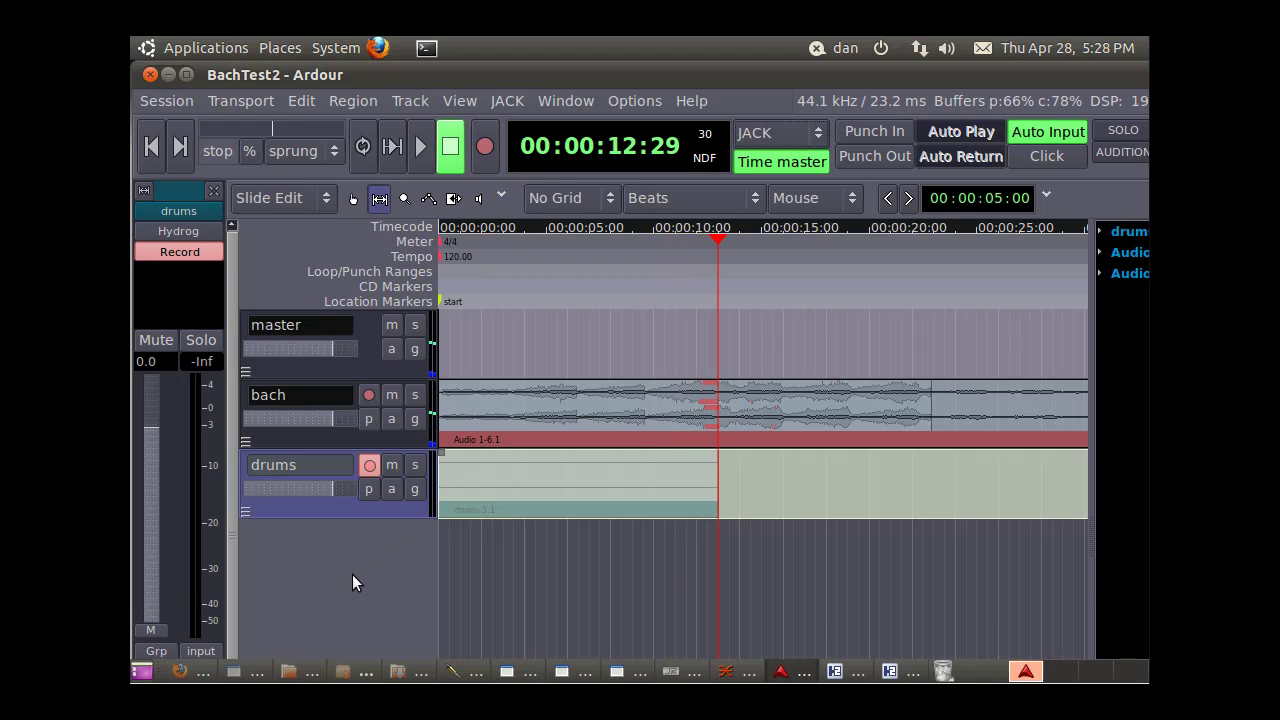
Step: In Hydrogen, open Pattern 1 in the pattern editor and stop playback
{"action": "left_click", "coordinate": [855, 676]}
{"action": "left_click", "coordinate": [888, 672]}
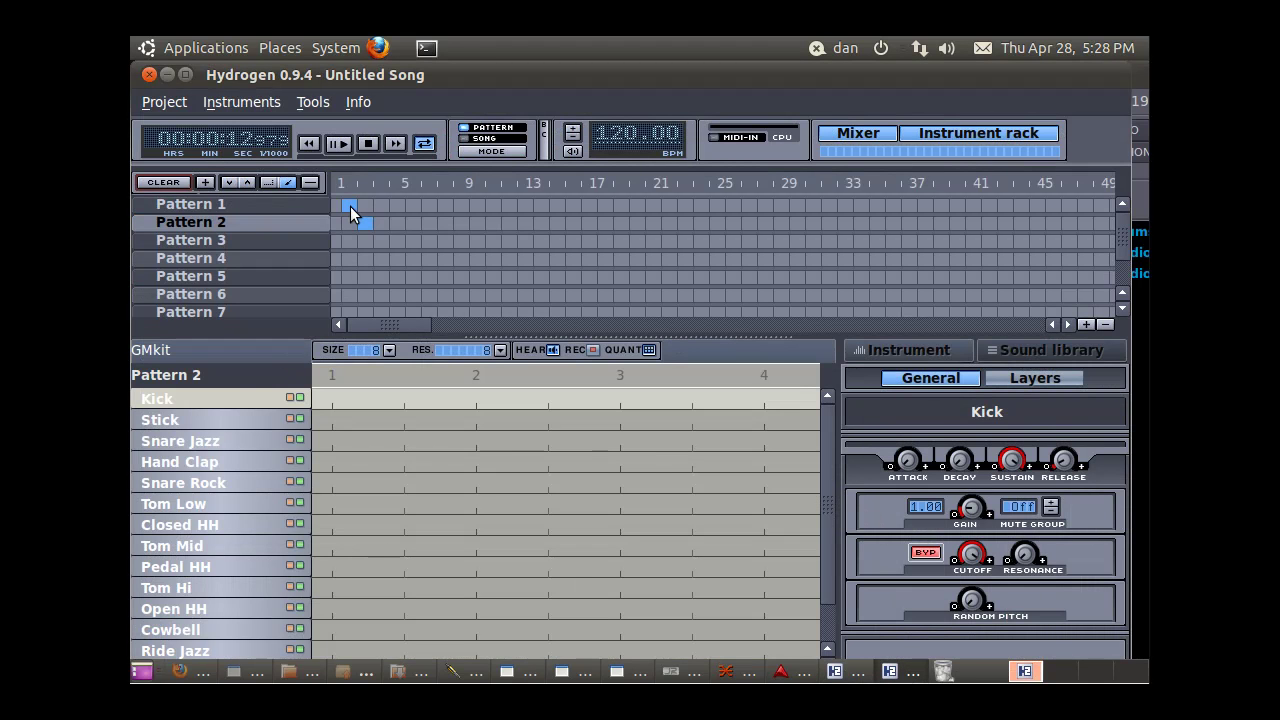
{"action": "left_click", "coordinate": [254, 203]}
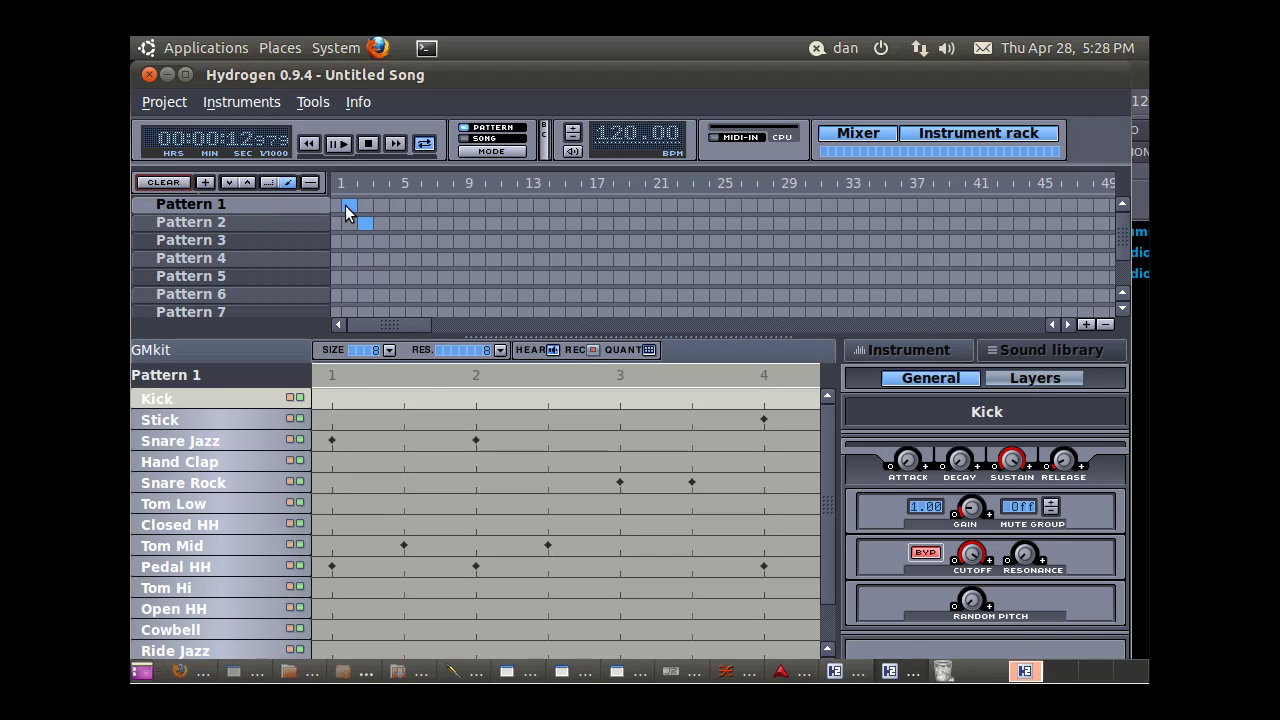
{"action": "left_click", "coordinate": [371, 144]}
Step: Toggle Hydrogen's mode to Song and back to Pattern, then look through the Tools menu
{"action": "left_click", "coordinate": [478, 151]}
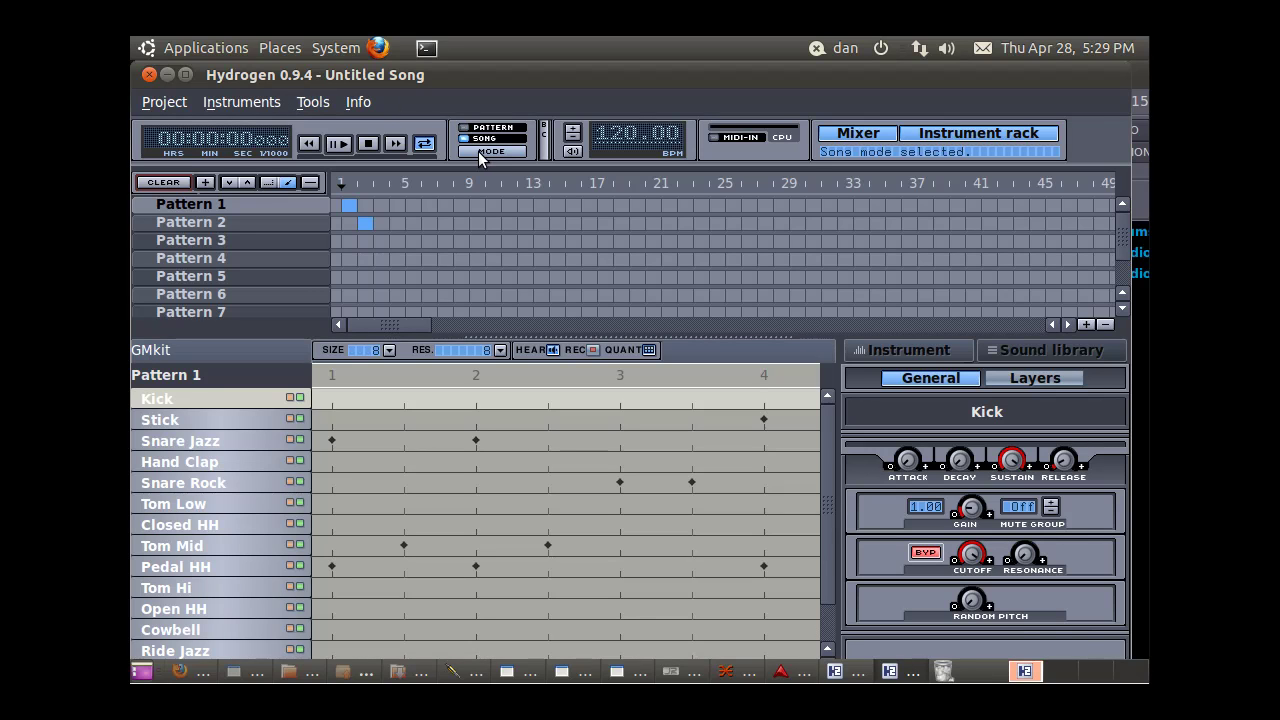
{"action": "left_click", "coordinate": [478, 151]}
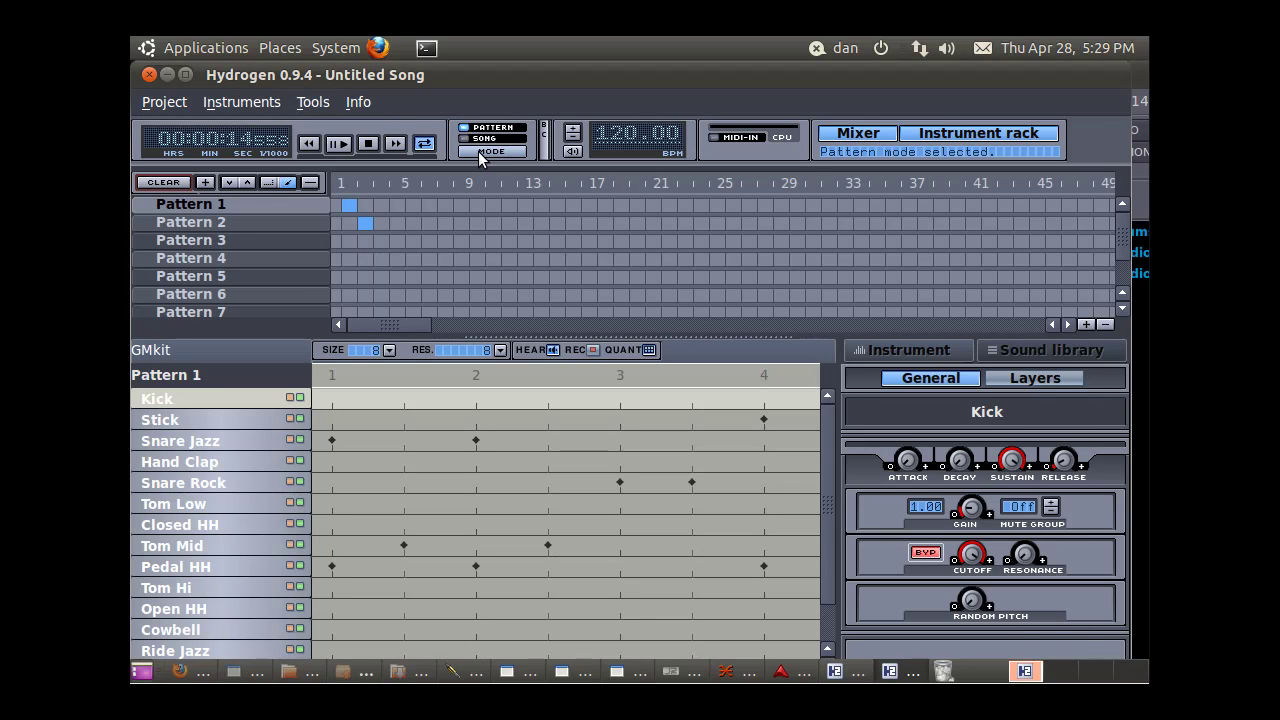
{"action": "left_click", "coordinate": [313, 102]}
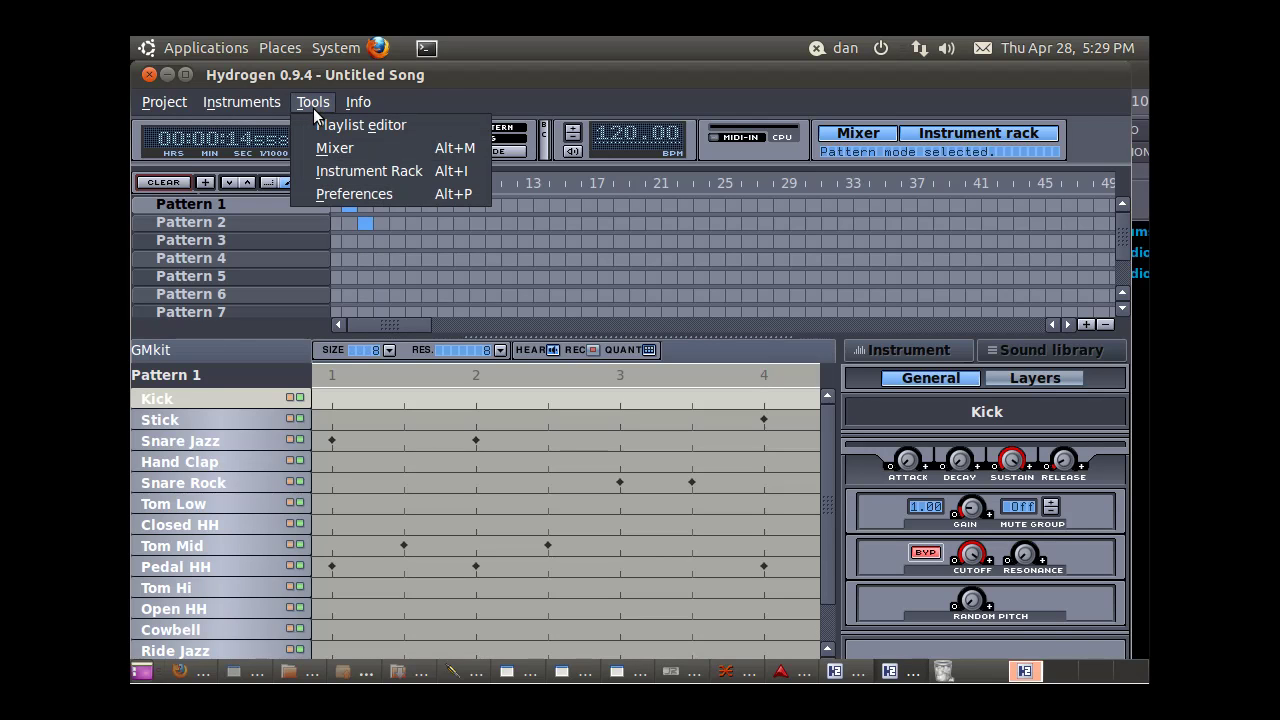
{"action": "mouse_move", "coordinate": [279, 104]}
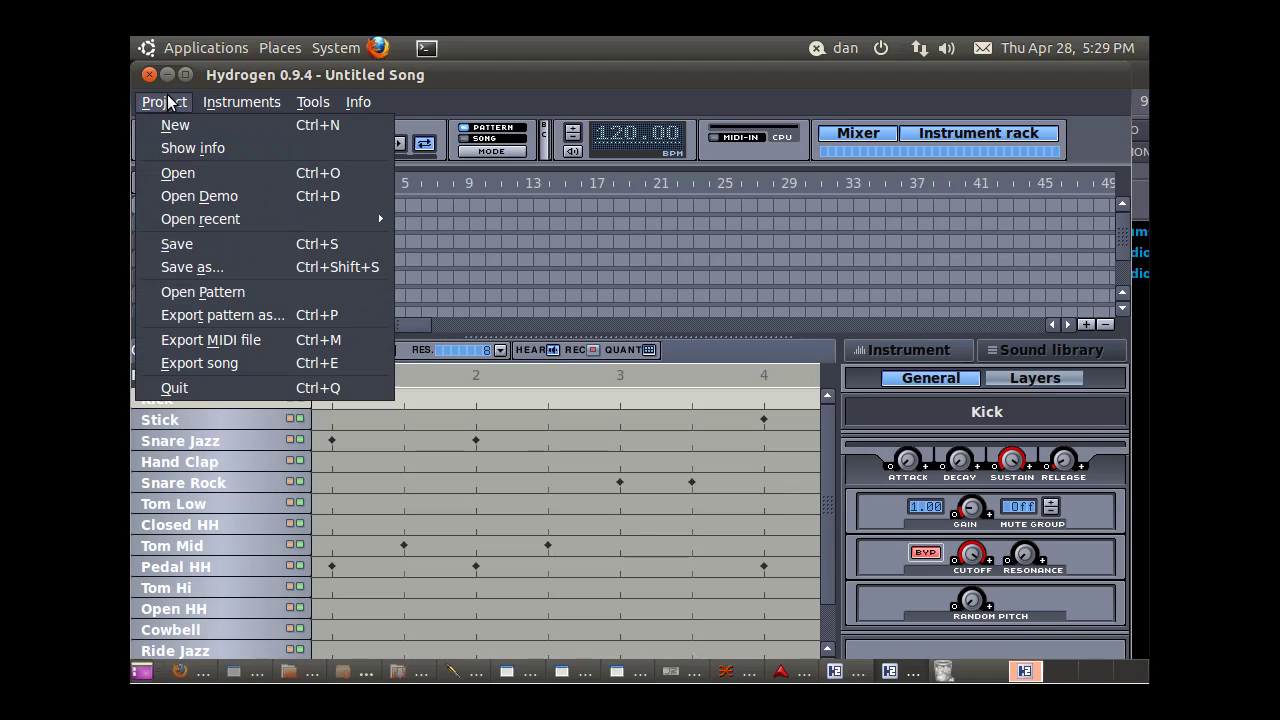
{"action": "mouse_move", "coordinate": [320, 103]}
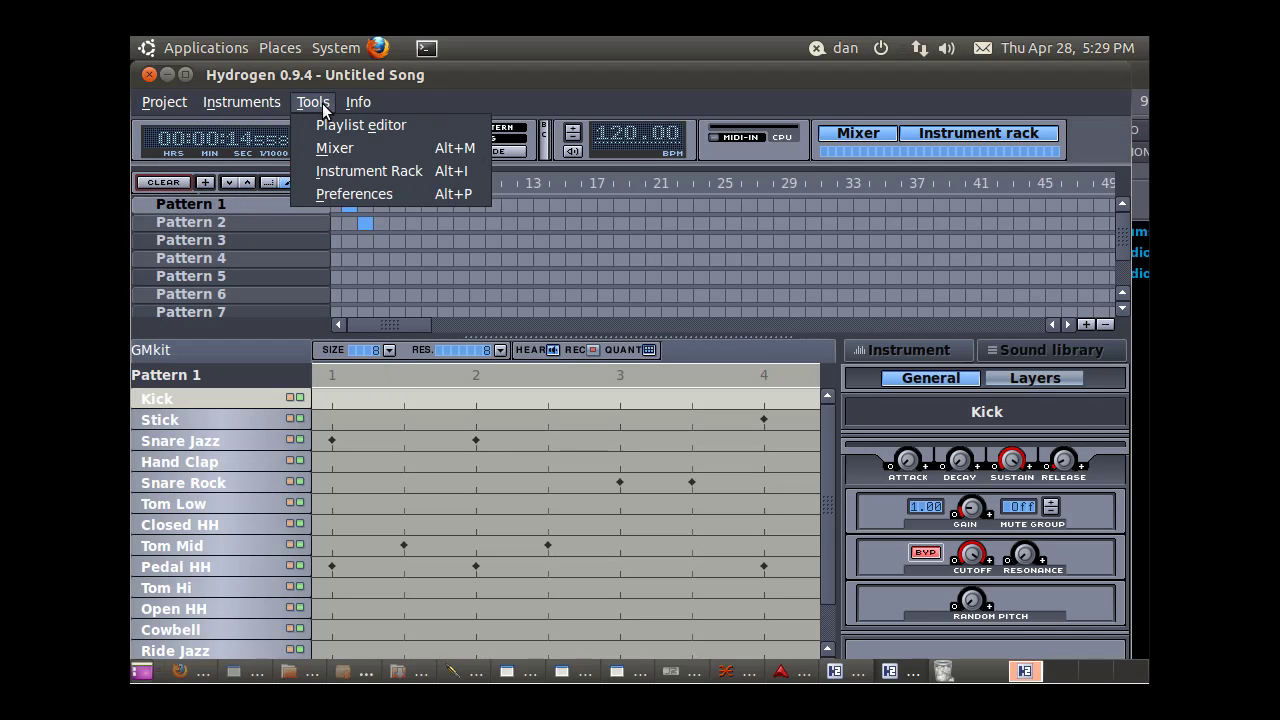
{"action": "left_click", "coordinate": [453, 96]}
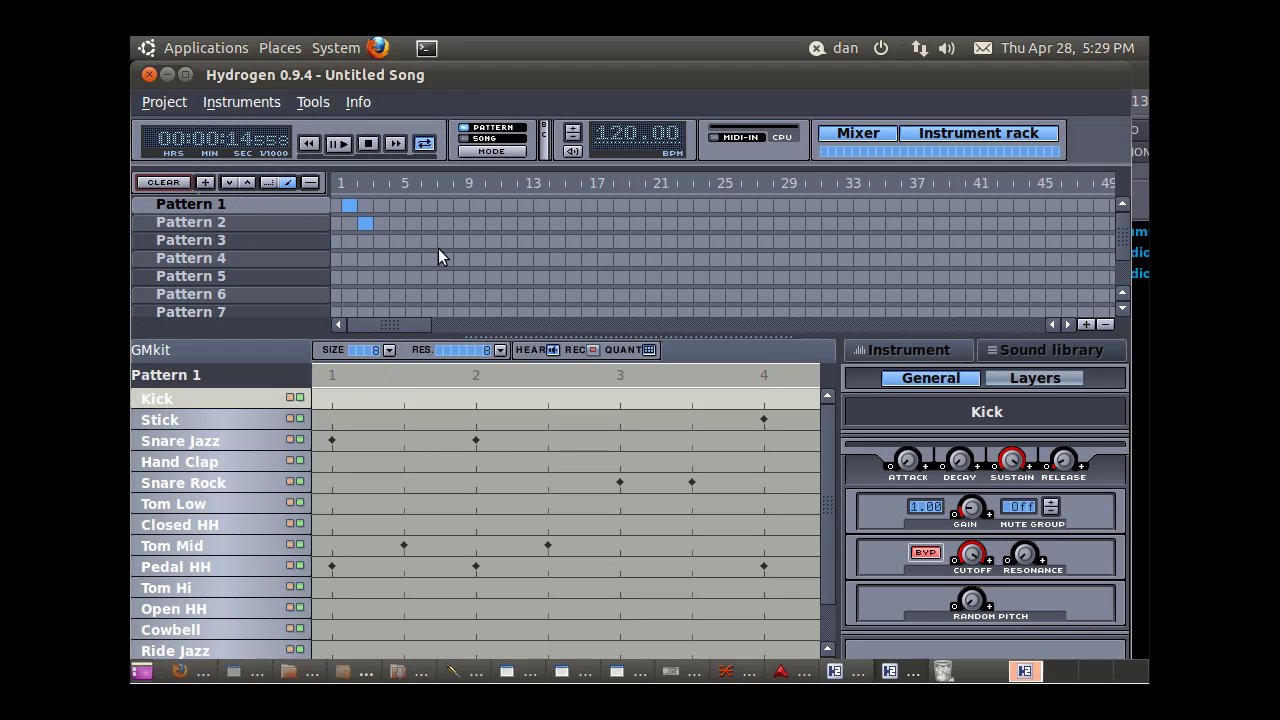
Step: In Ardour, arm recording with Shift+R and record a second drums take to about 21 seconds
{"action": "left_click", "coordinate": [781, 672]}
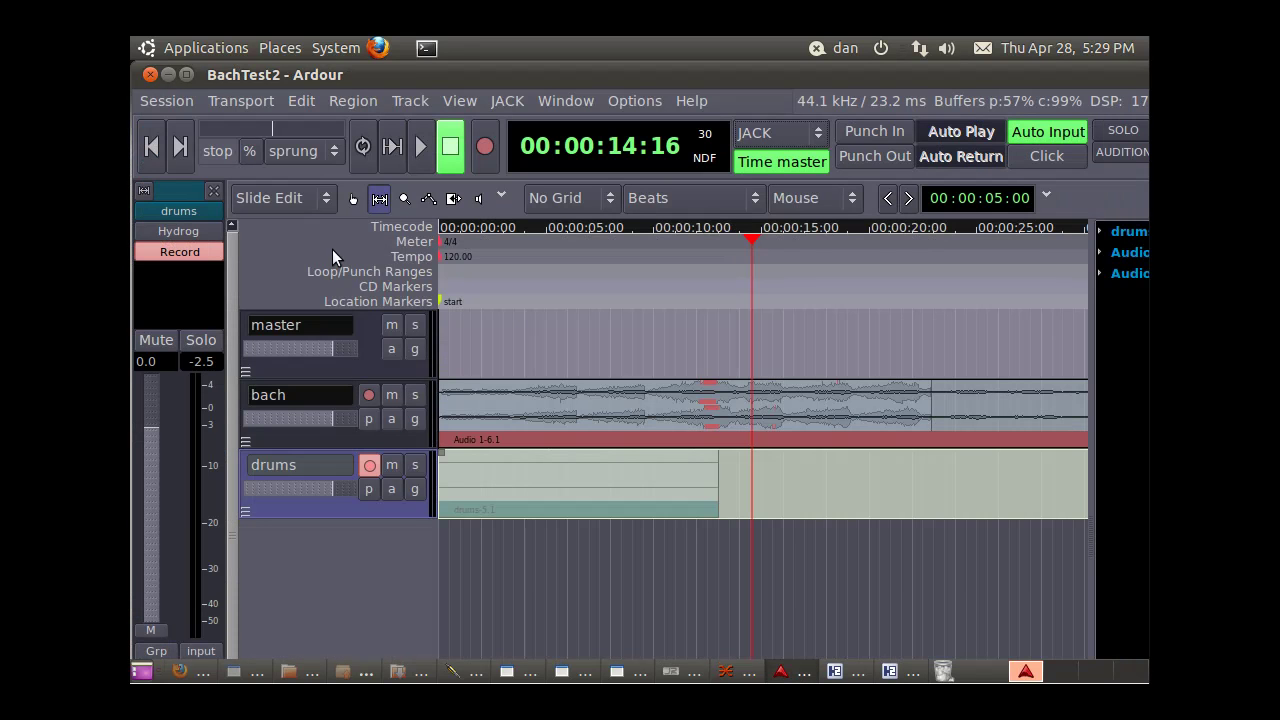
{"action": "key", "text": "shift+r"}
{"action": "left_click", "coordinate": [423, 155]}
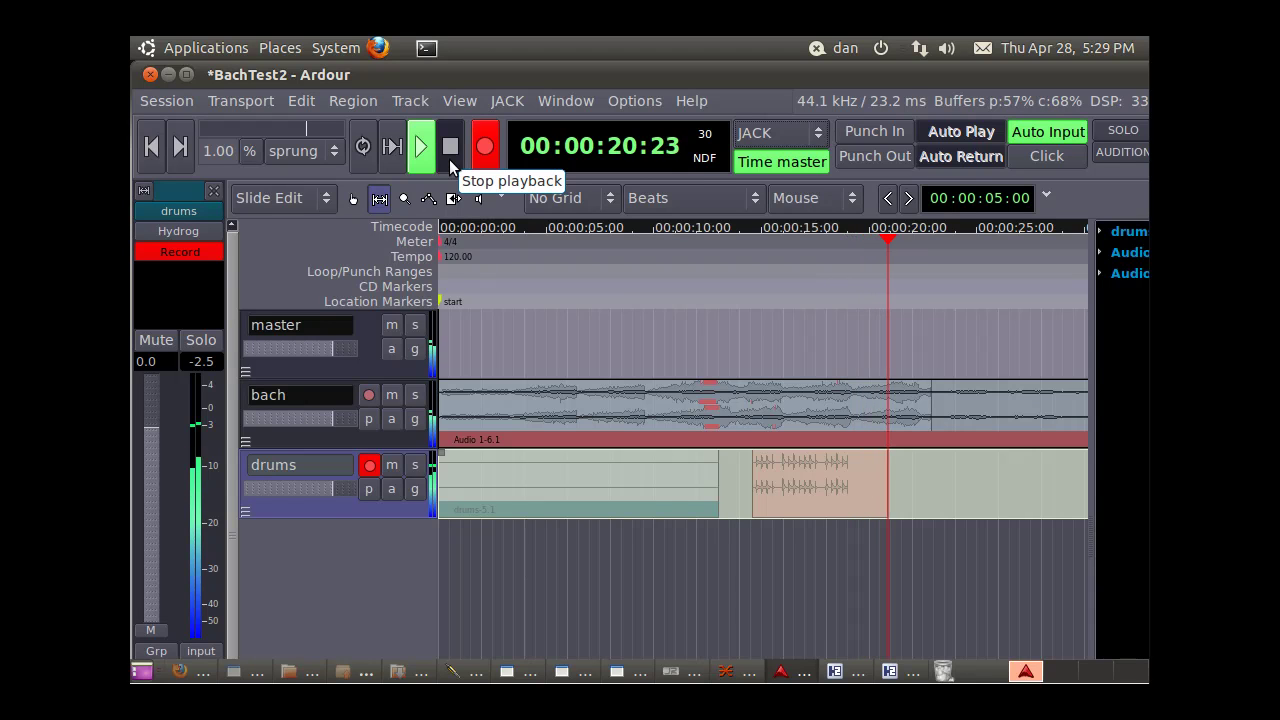
{"action": "left_click", "coordinate": [449, 159]}
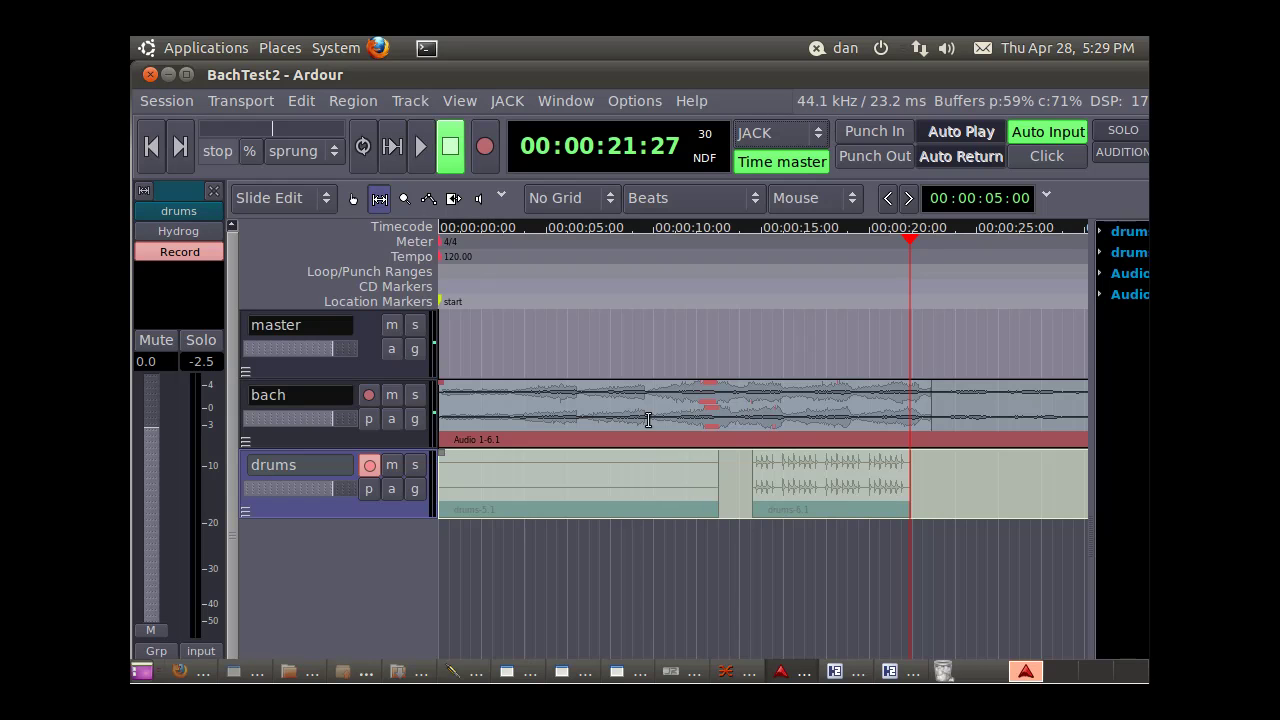
Step: Check the QjackCtl connections showing Hydrogen out_L/out_R feeding drums/in 1 and in 2, then return to Ardour
{"action": "left_click", "coordinate": [889, 671]}
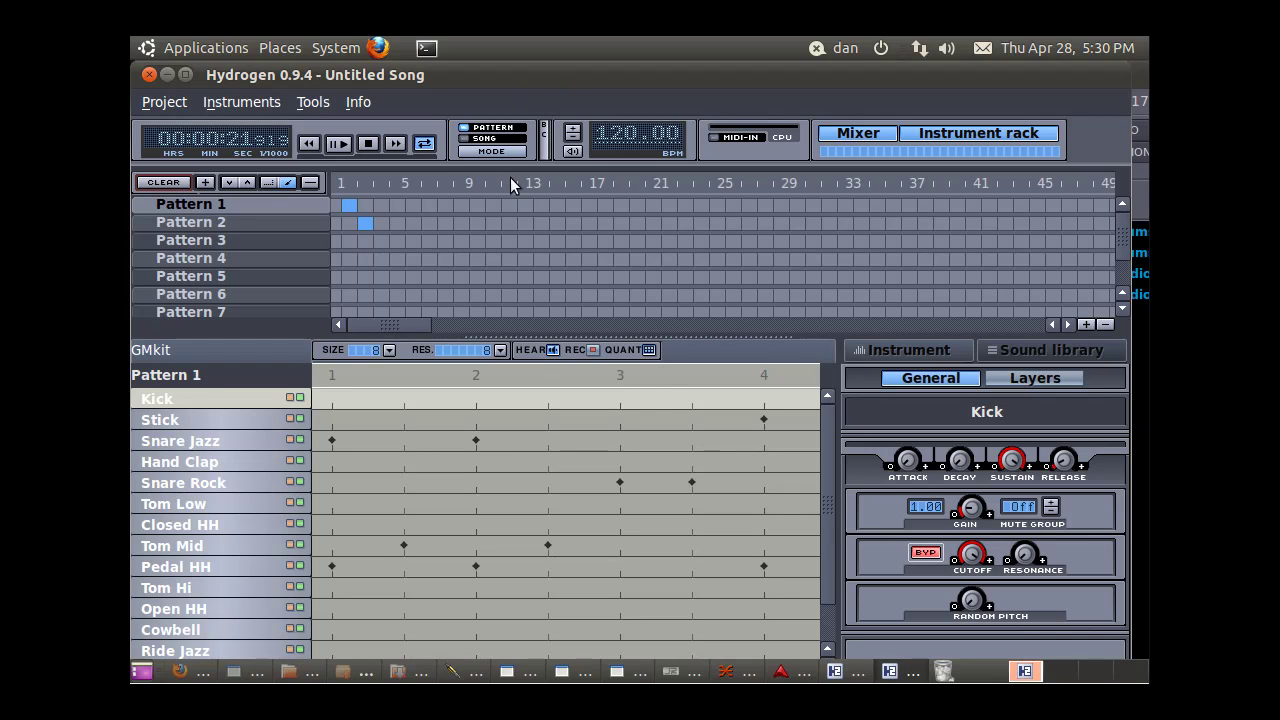
{"action": "left_click", "coordinate": [737, 671]}
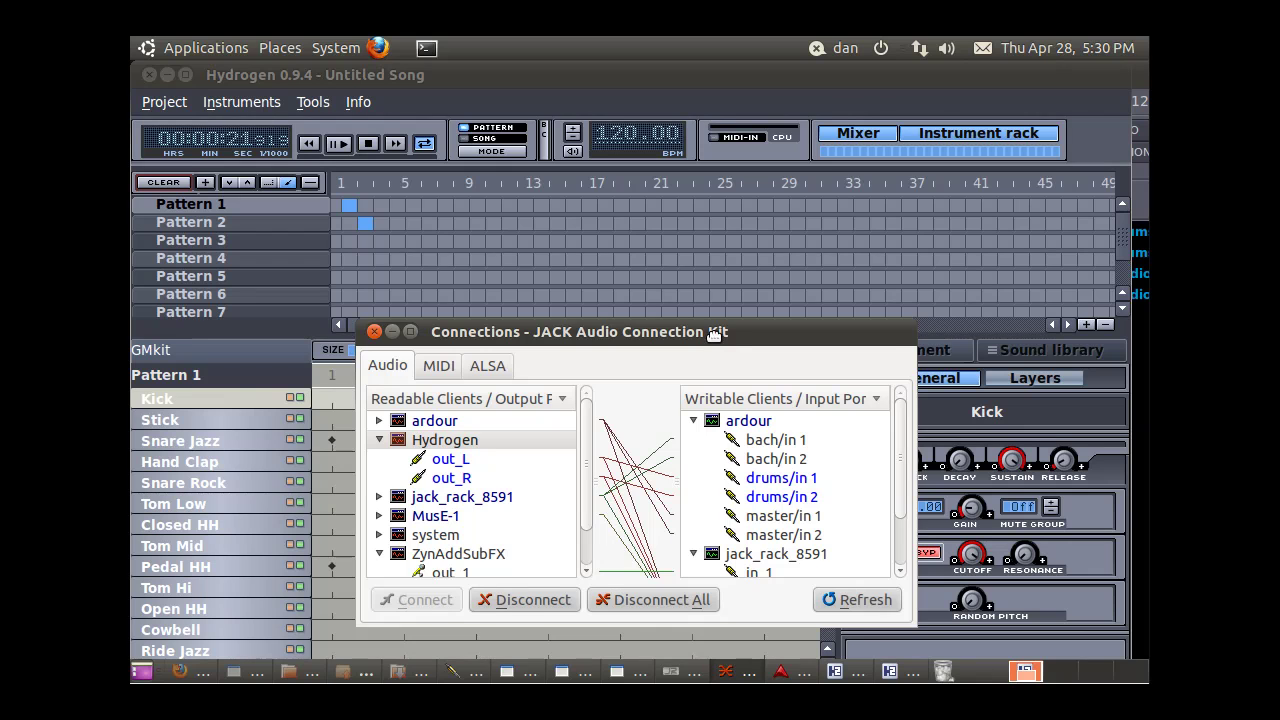
{"action": "left_click_drag", "start_coordinate": [717, 331], "coordinate": [713, 224]}
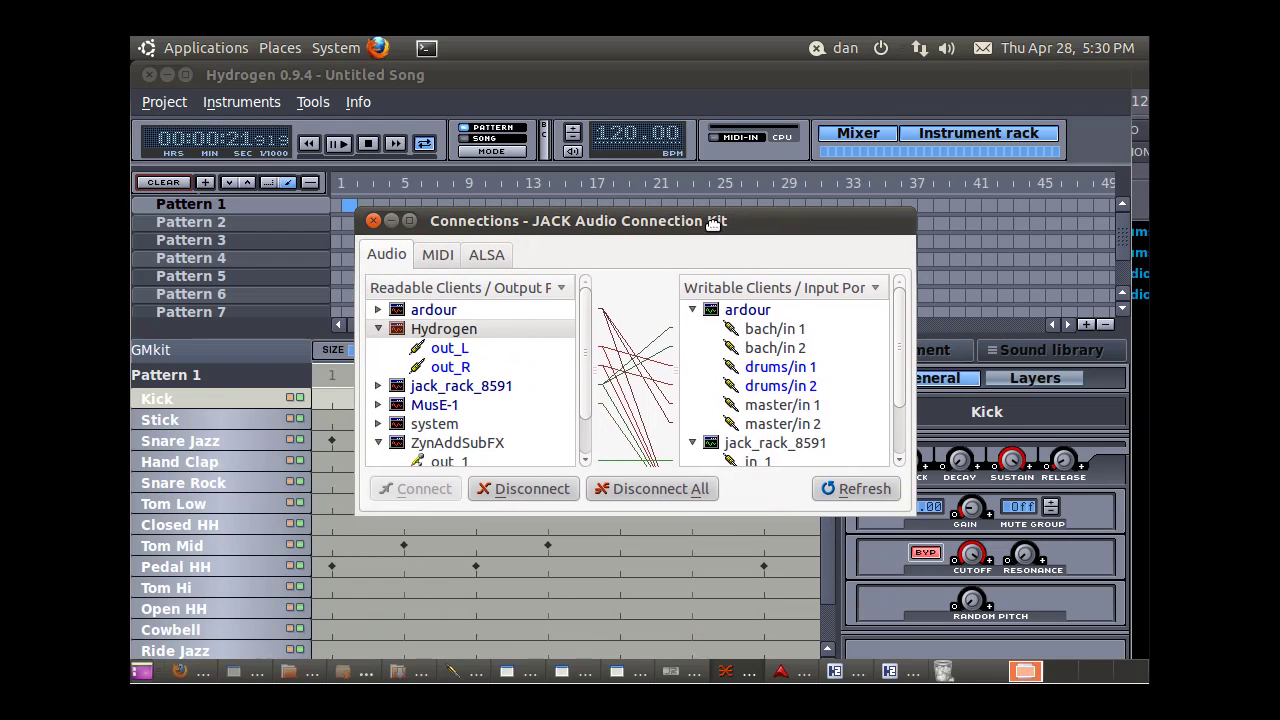
{"action": "left_click", "coordinate": [797, 677]}
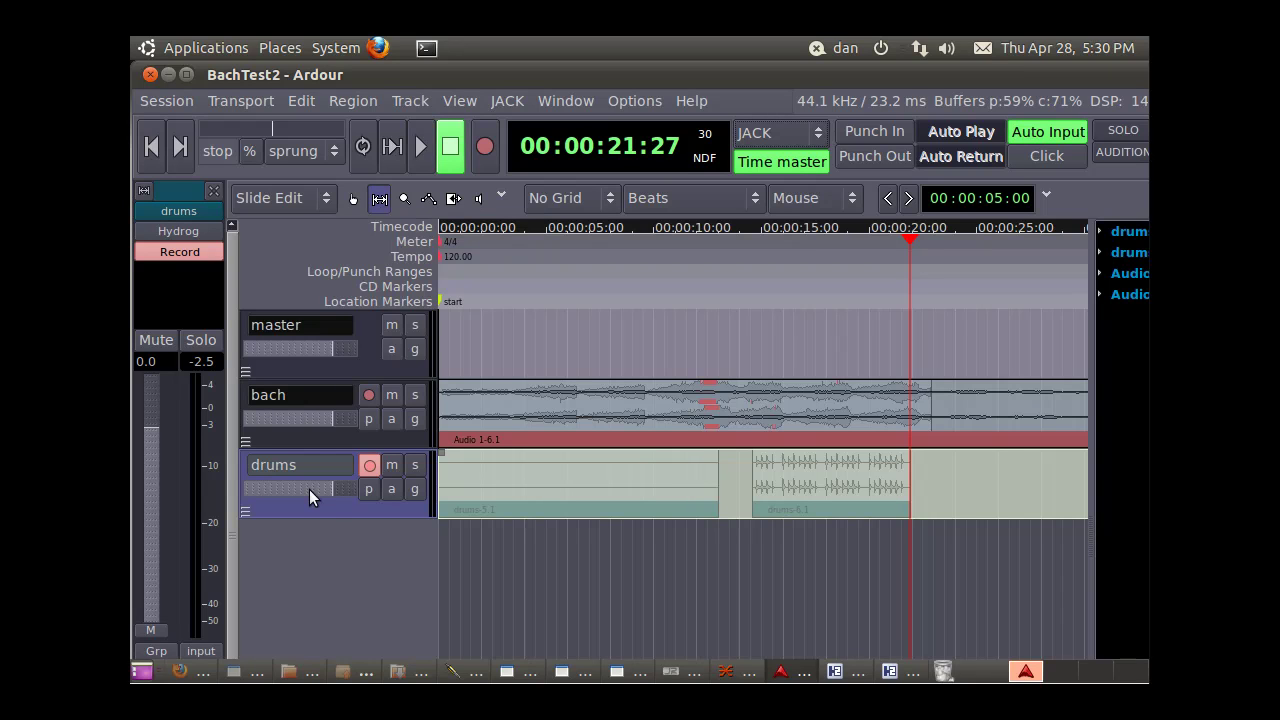
Step: Add the bach track to the selection and drag a range over the second drums take (about 15–21 s)
{"action": "left_click", "coordinate": [334, 443], "text": "ctrl"}
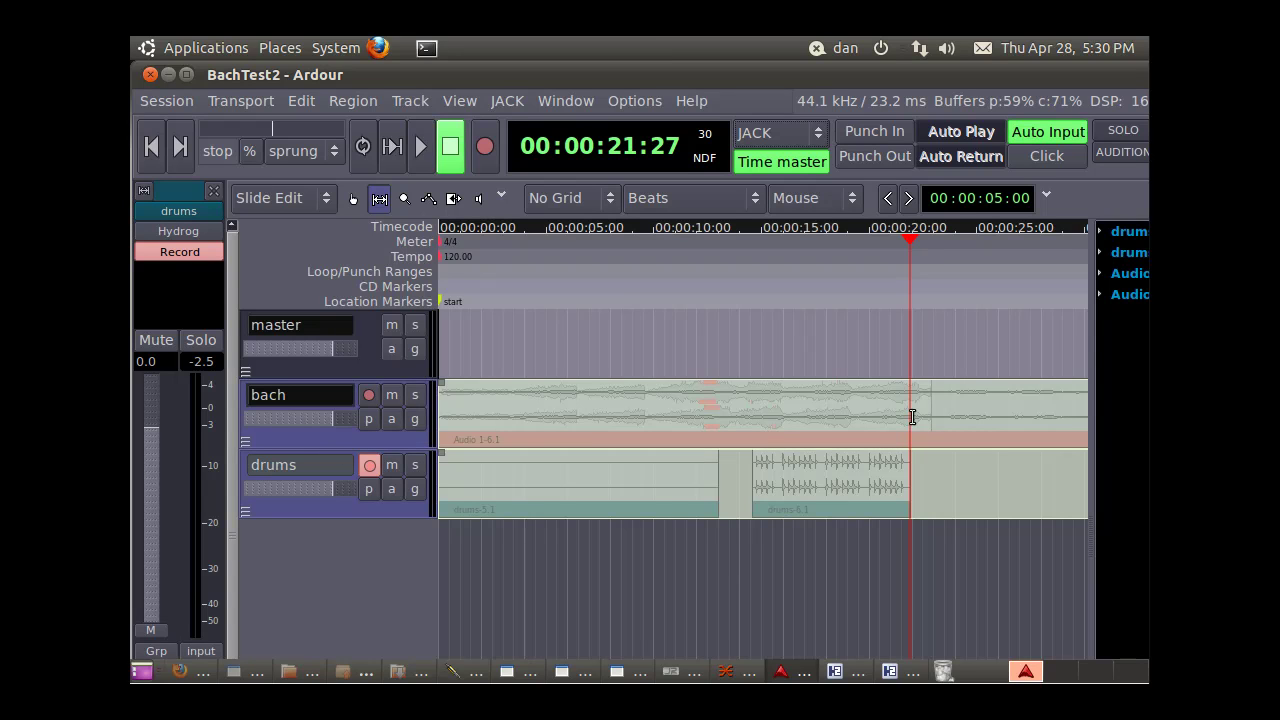
{"action": "mouse_move", "coordinate": [912, 417]}
{"action": "left_mouse_down"}
{"action": "mouse_move", "coordinate": [841, 417]}
{"action": "mouse_move", "coordinate": [935, 417]}
{"action": "mouse_move", "coordinate": [910, 418]}
{"action": "left_mouse_up"}
{"action": "left_click_drag", "start_coordinate": [904, 409], "coordinate": [757, 408]}
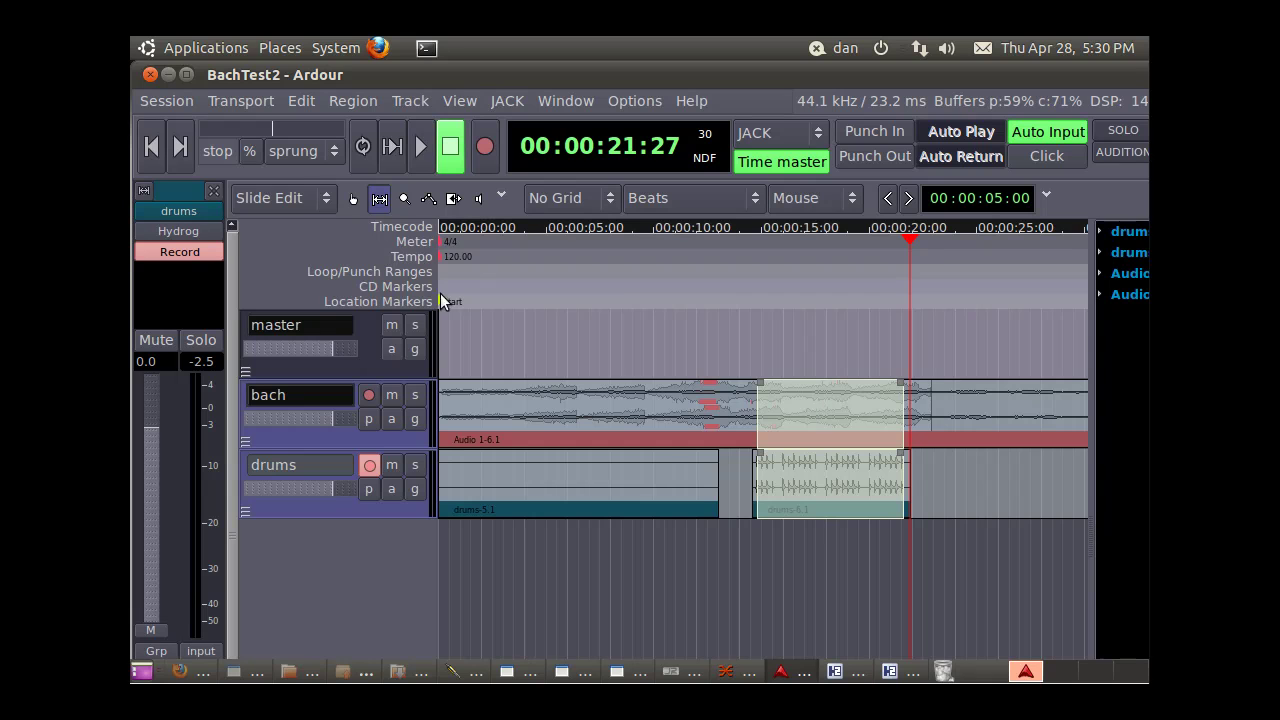
Step: Open the session export settings and change the file name from export2 to export3.wav
{"action": "left_click", "coordinate": [160, 101]}
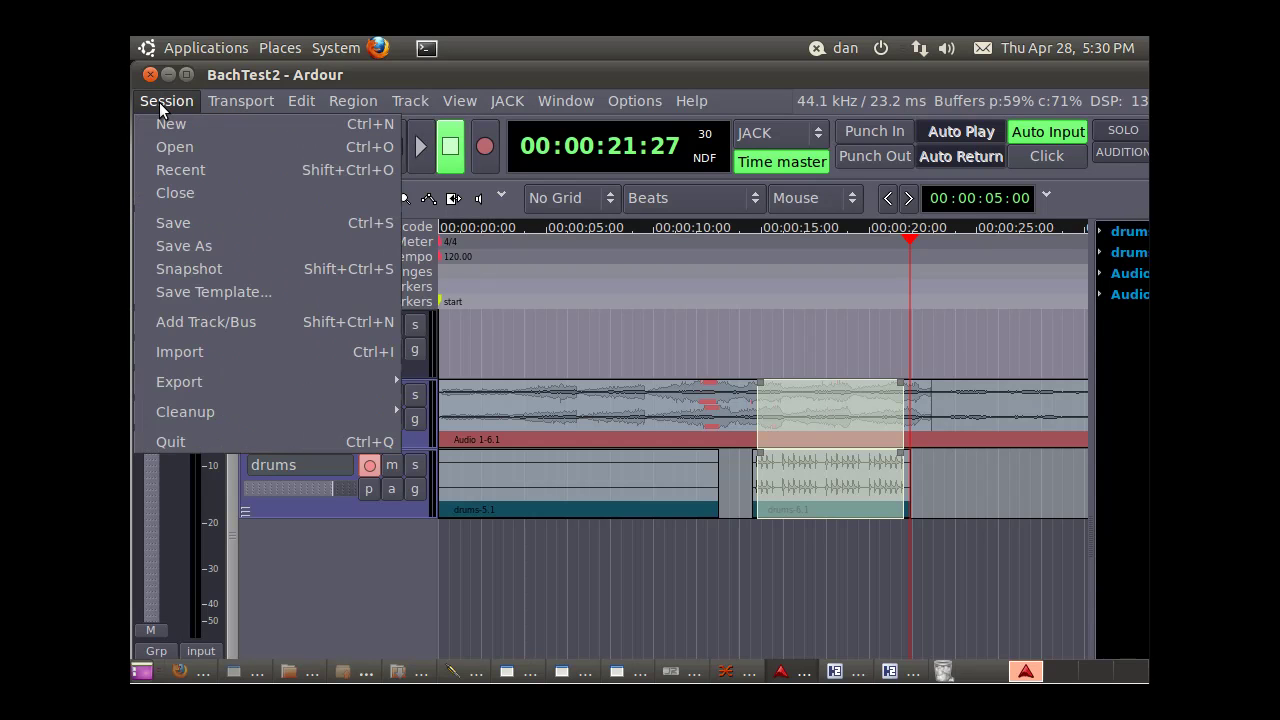
{"action": "mouse_move", "coordinate": [198, 385]}
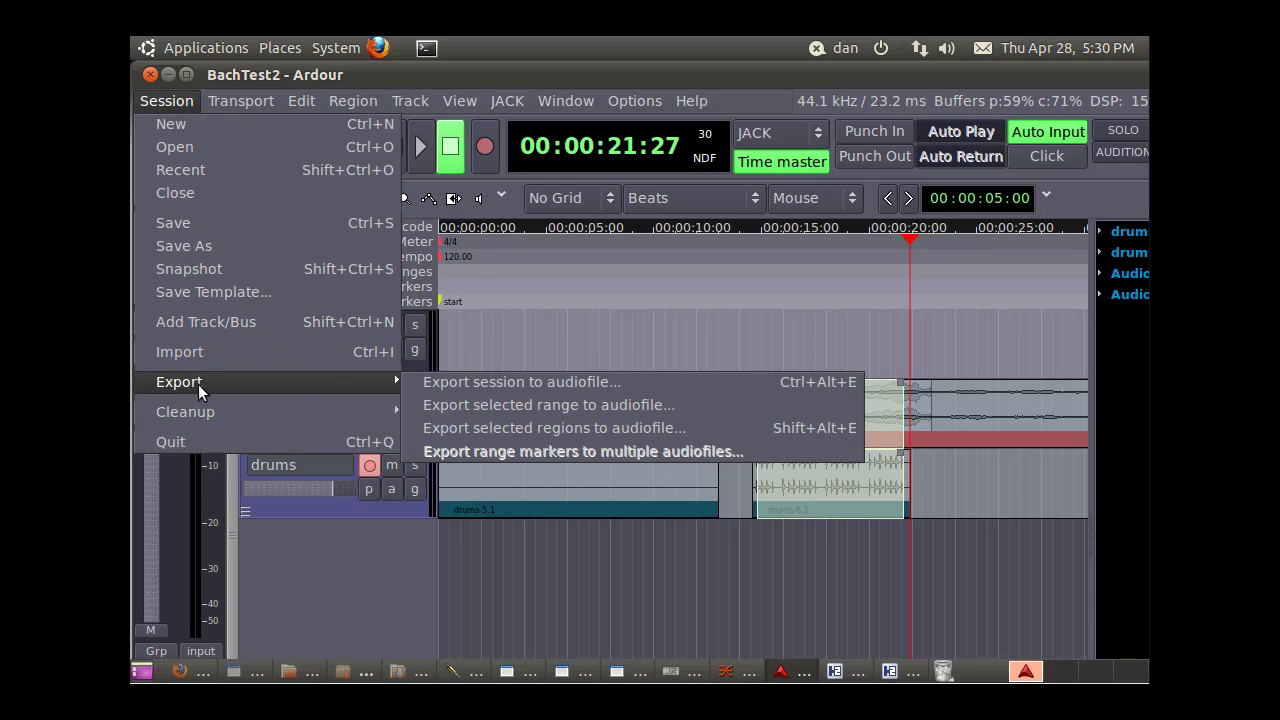
{"action": "left_click", "coordinate": [567, 408]}
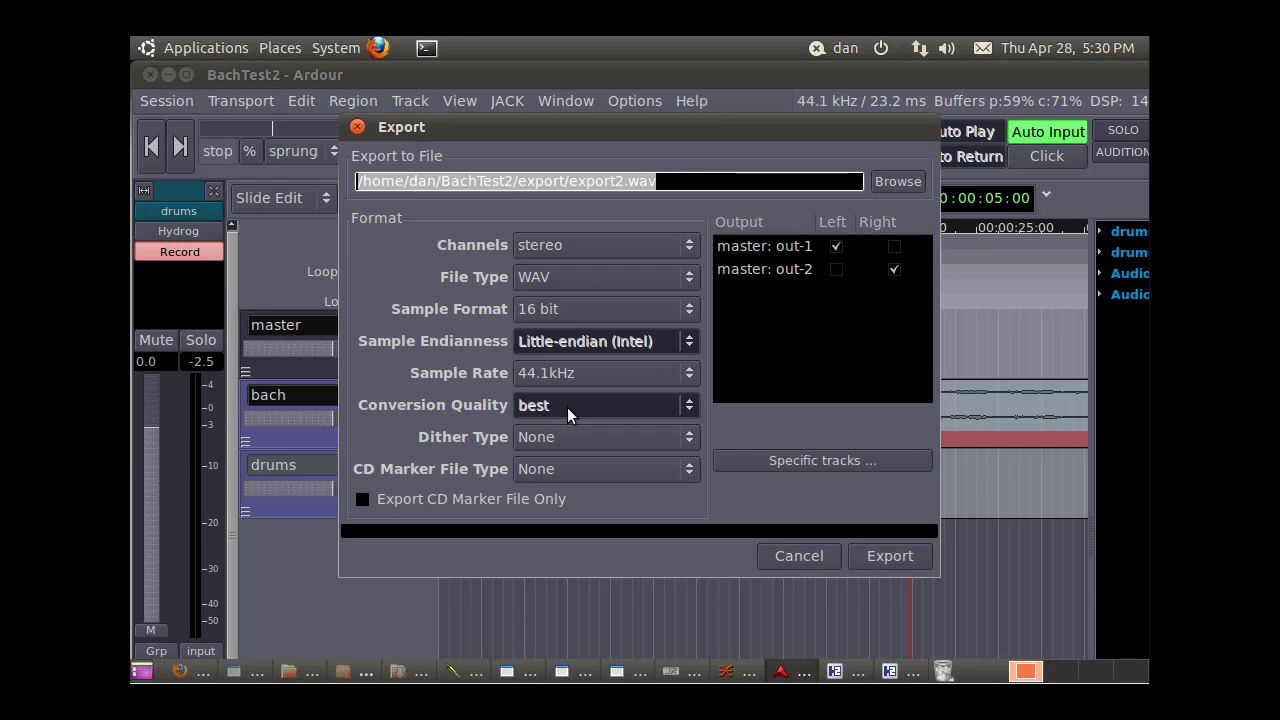
{"action": "left_click", "coordinate": [624, 181]}
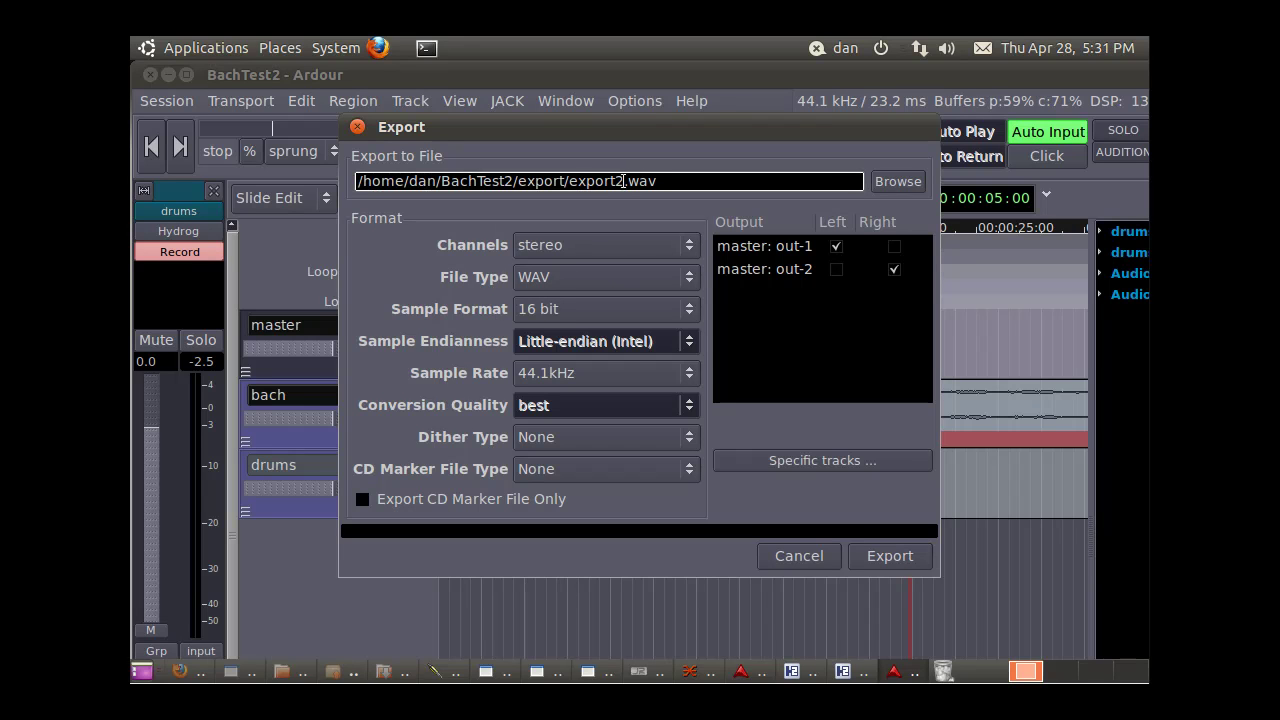
{"action": "key", "text": "BackSpace"}
{"action": "type", "text": "3"}
Step: Export the stereo 16-bit 44.1 kHz WAV, choosing to be asked about donations next time
{"action": "left_click", "coordinate": [884, 560]}
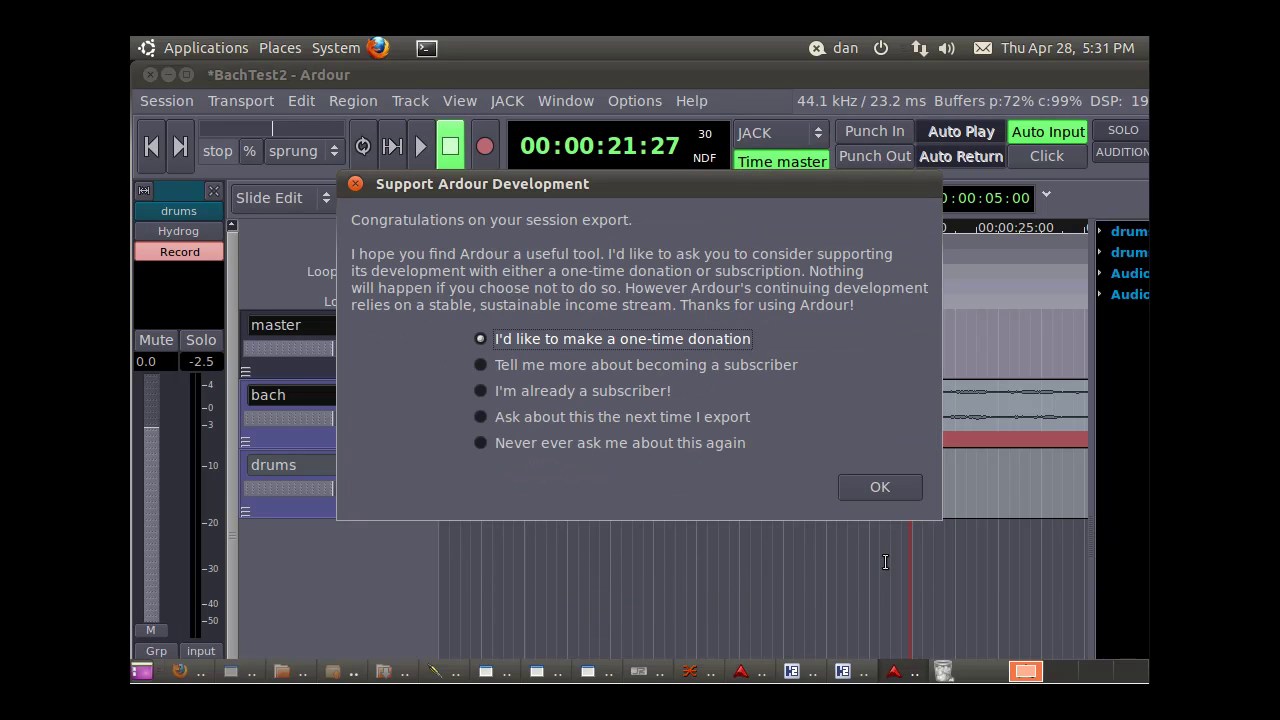
{"action": "left_click", "coordinate": [479, 417]}
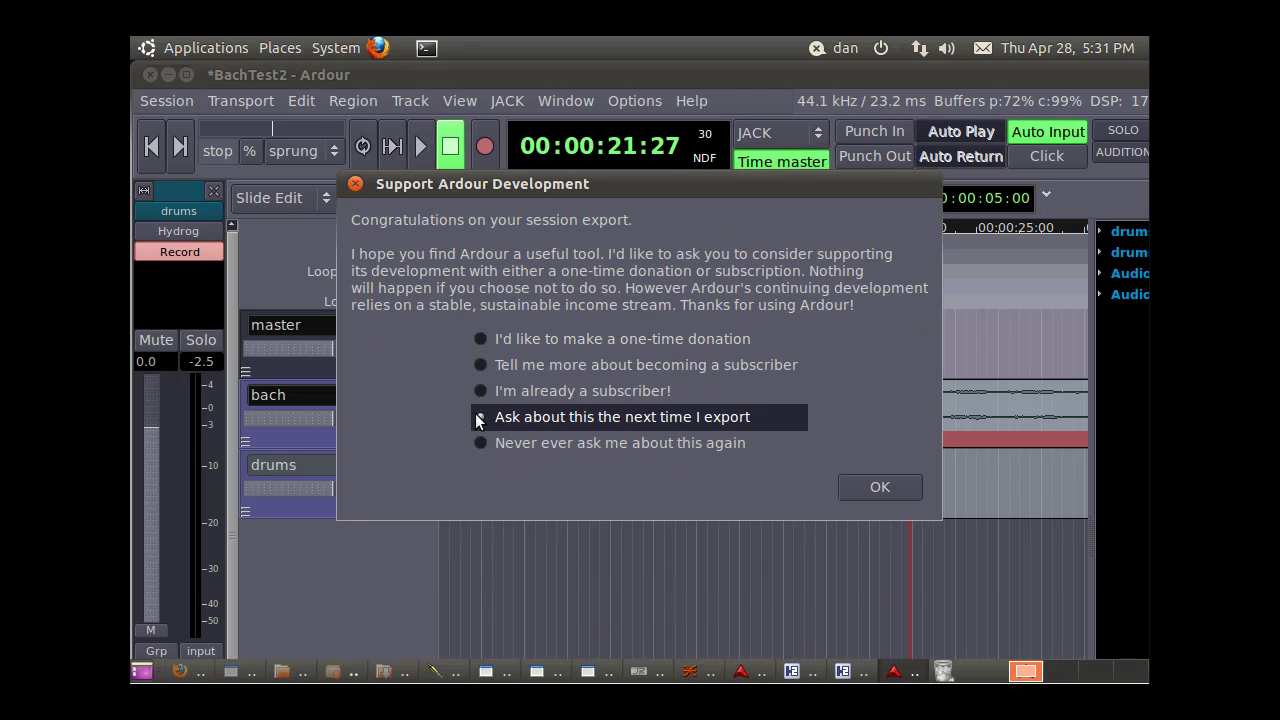
{"action": "left_click", "coordinate": [880, 488]}
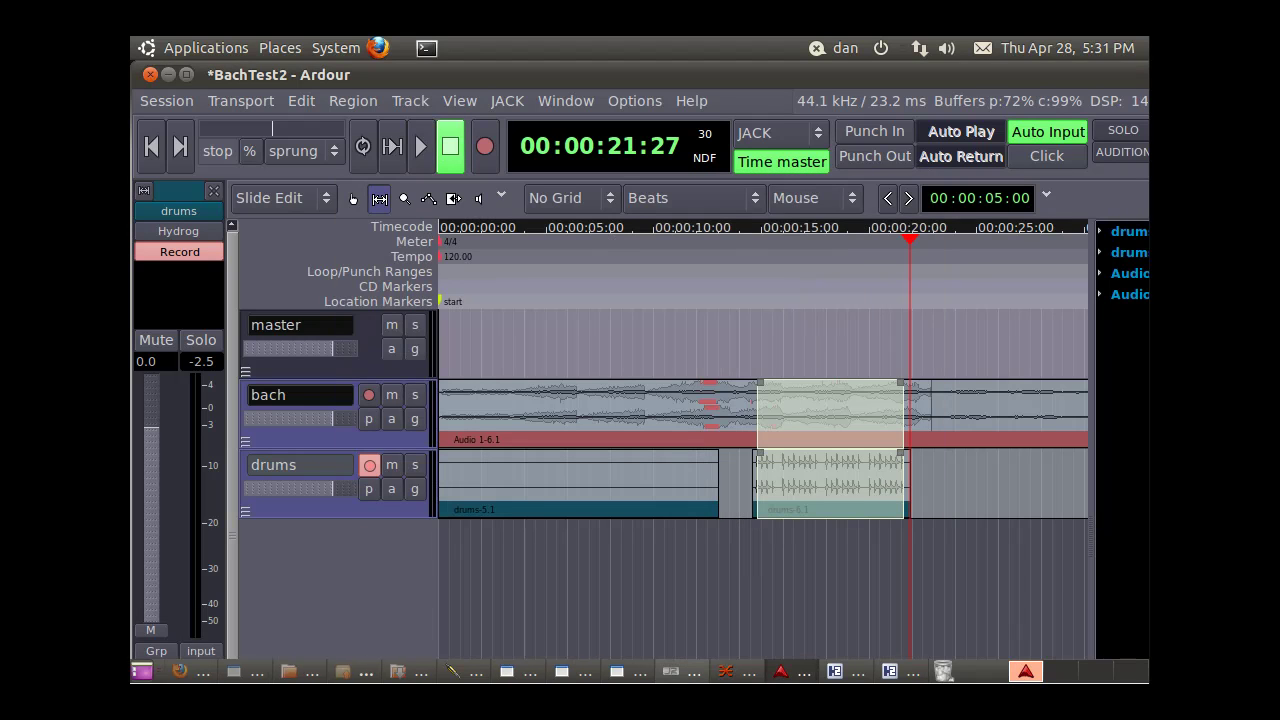
Step: Navigate in Nautilus from Downloads back to the home folder
{"action": "left_click", "coordinate": [279, 48]}
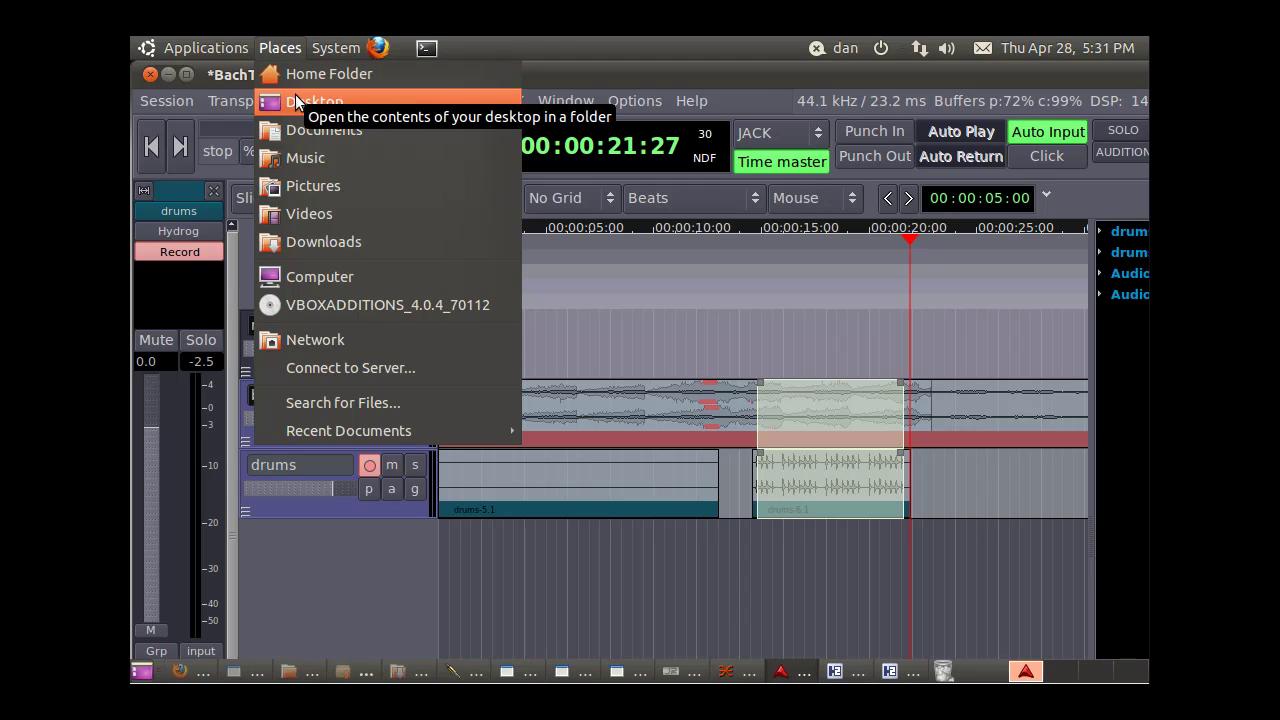
{"action": "left_click", "coordinate": [303, 240]}
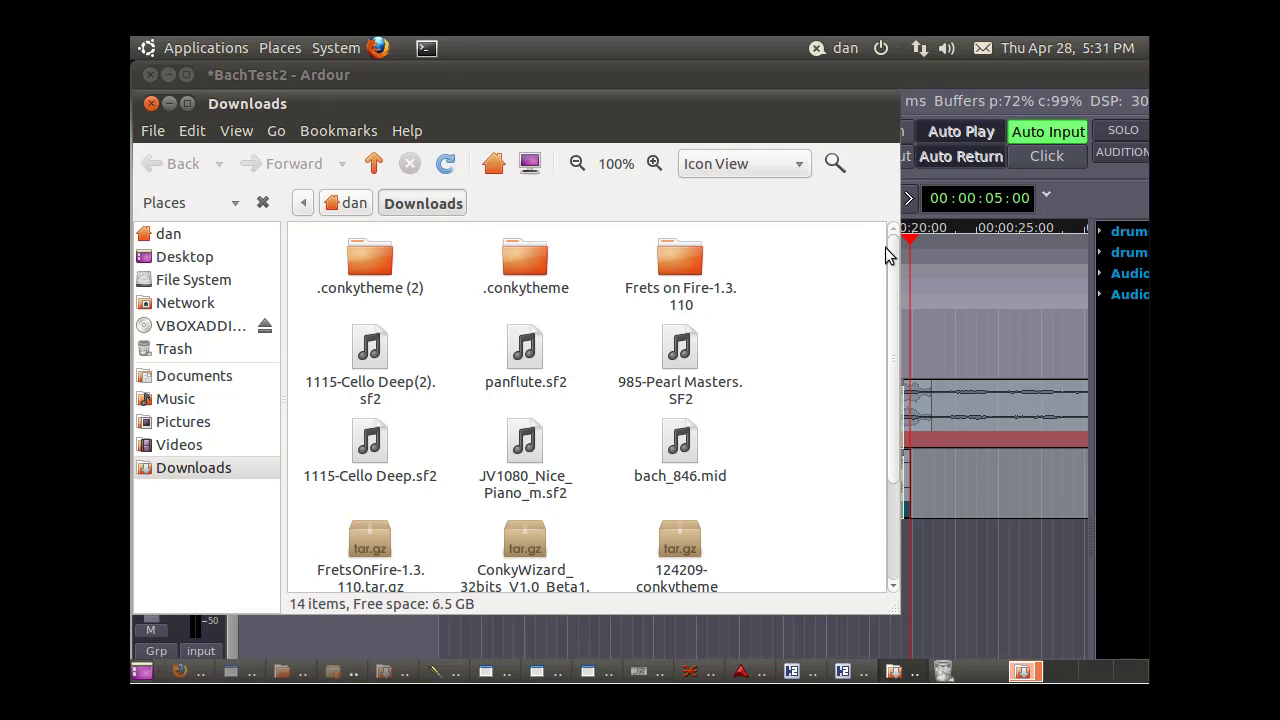
{"action": "scroll", "coordinate": [897, 268], "scroll_direction": "down", "scroll_amount": 2}
{"action": "scroll", "coordinate": [897, 268], "scroll_direction": "up", "scroll_amount": 2}
{"action": "left_click", "coordinate": [356, 203]}
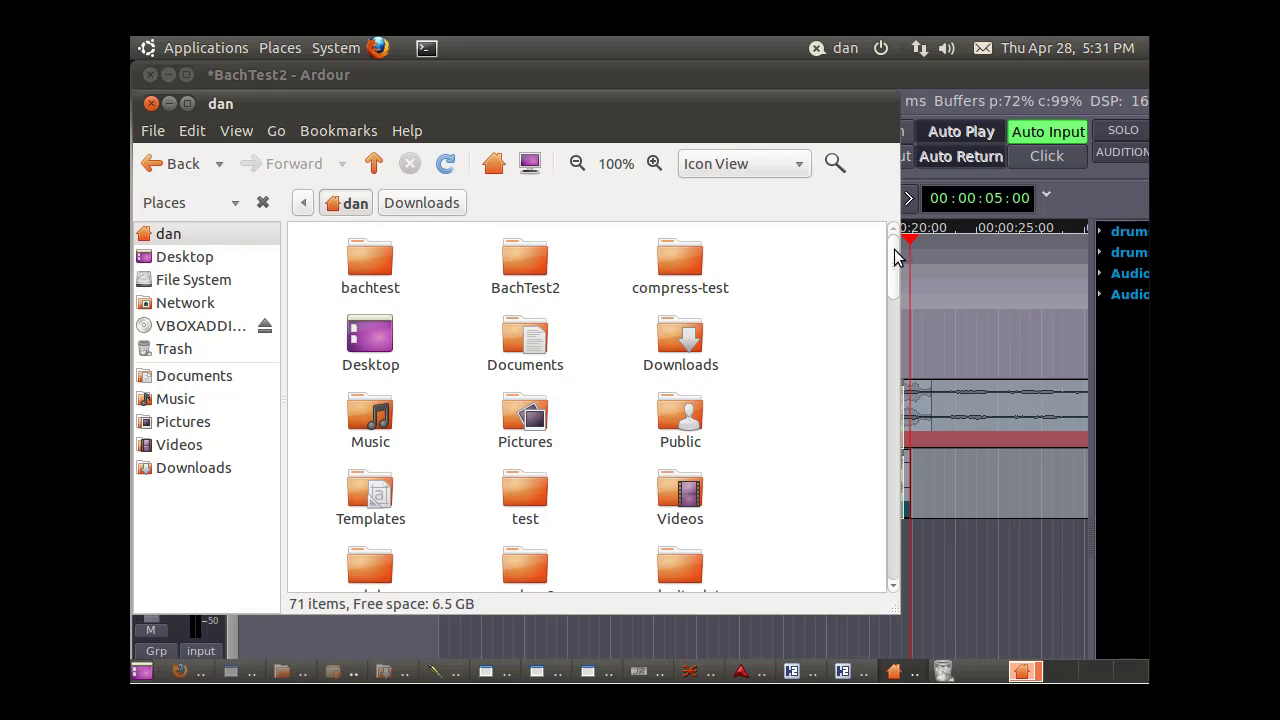
{"action": "scroll", "coordinate": [894, 258], "scroll_direction": "down", "scroll_amount": 1}
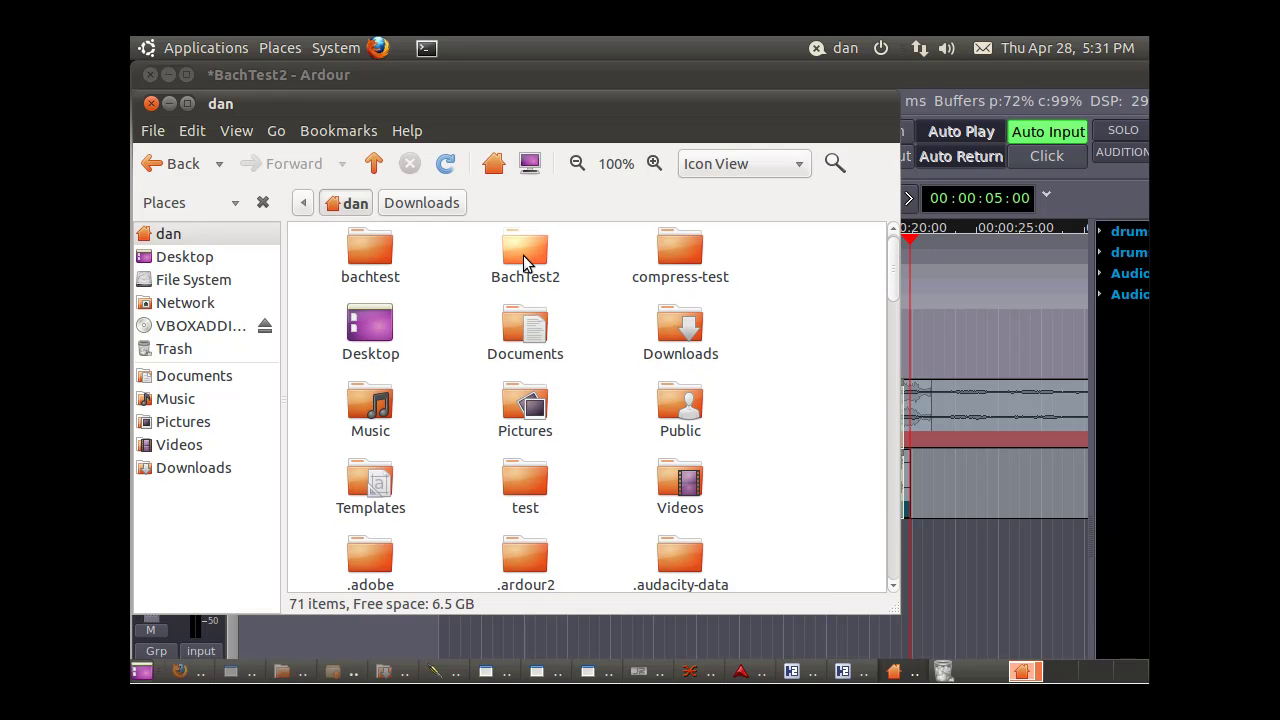
Step: Open BachTest2 > export and select export3.wav
{"action": "double_click", "coordinate": [523, 258]}
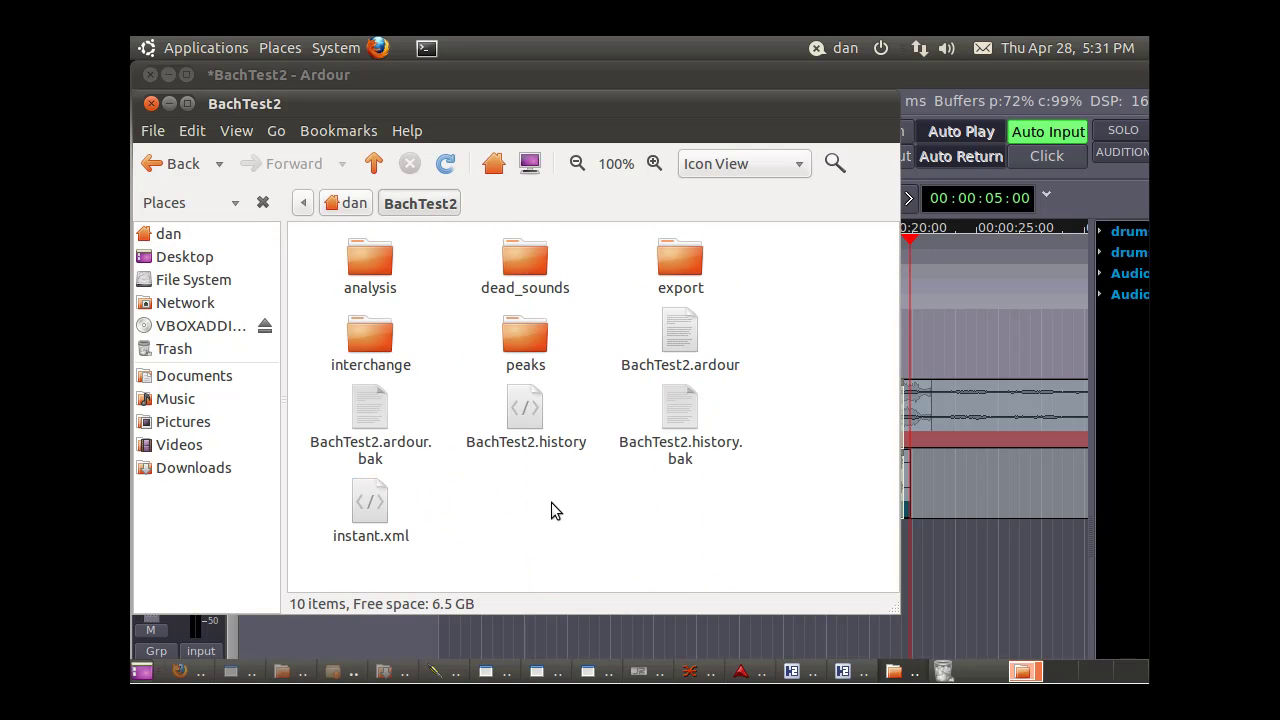
{"action": "double_click", "coordinate": [681, 262]}
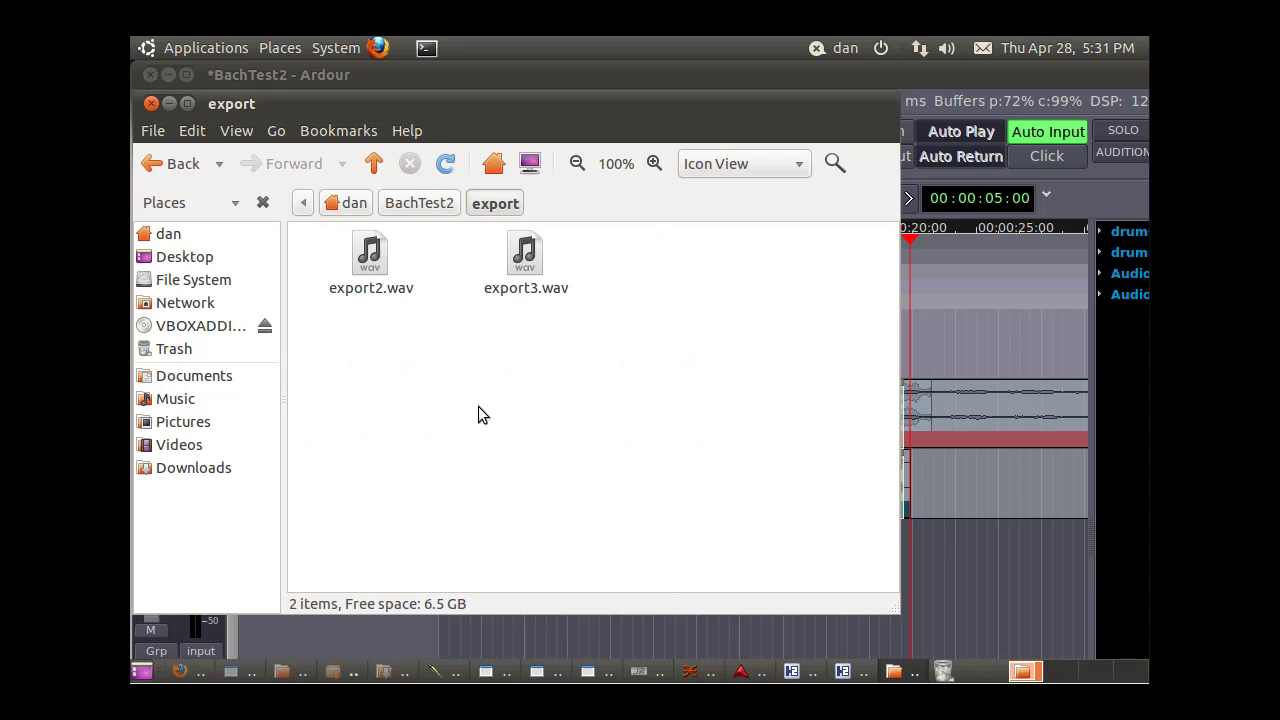
{"action": "mouse_move", "coordinate": [524, 272]}
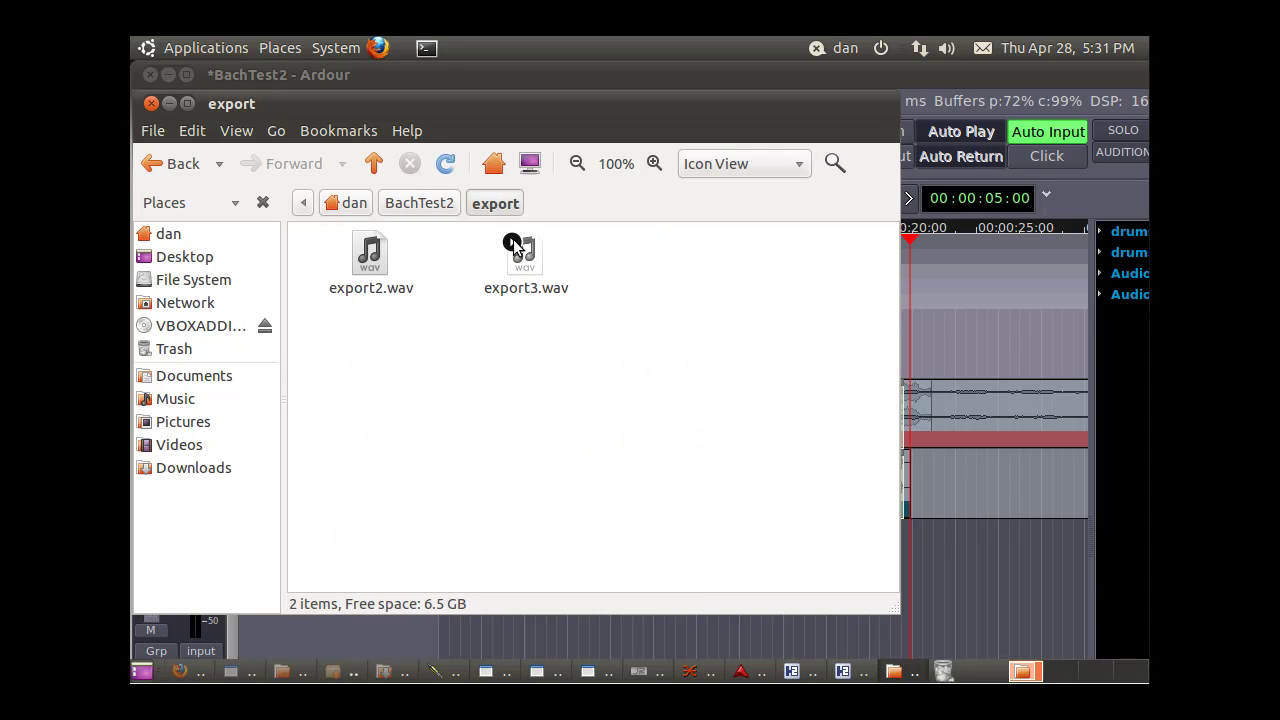
{"action": "left_click", "coordinate": [516, 249]}
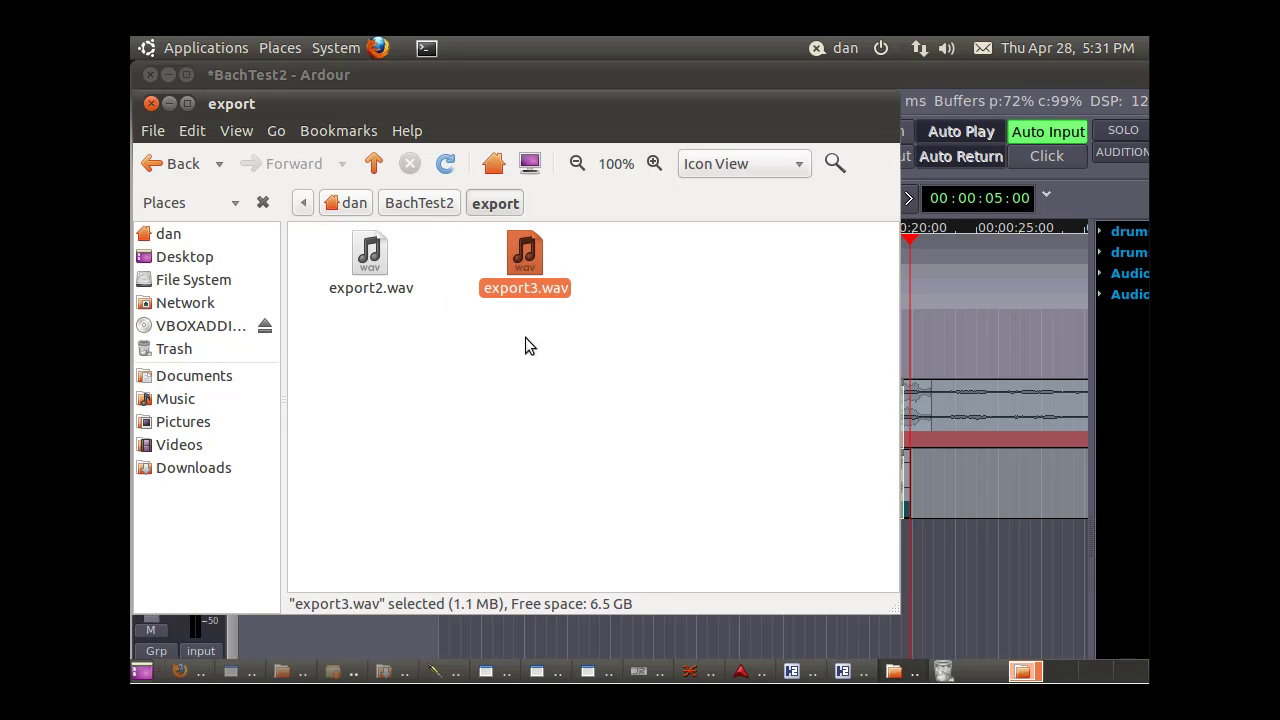
Step: Play export3.wav in Movie Player, then close the player to return to the export folder
{"action": "double_click", "coordinate": [531, 269]}
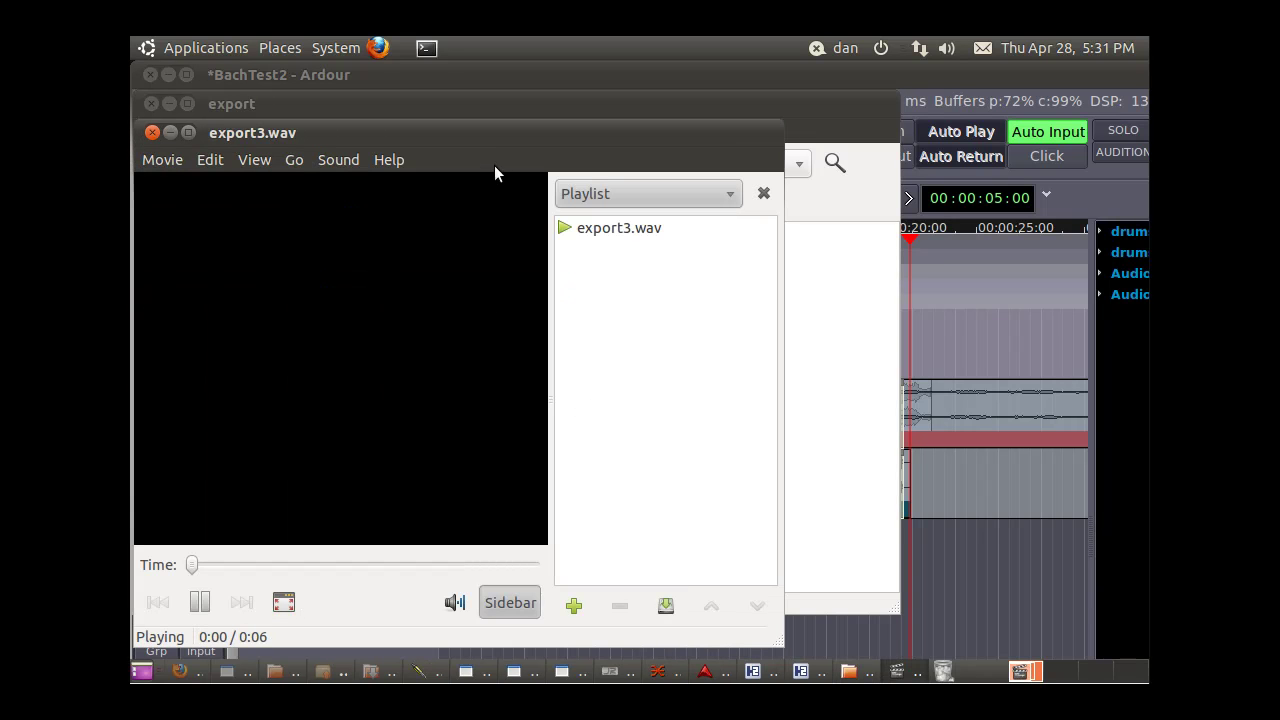
{"action": "left_click_drag", "start_coordinate": [491, 140], "coordinate": [647, 121]}
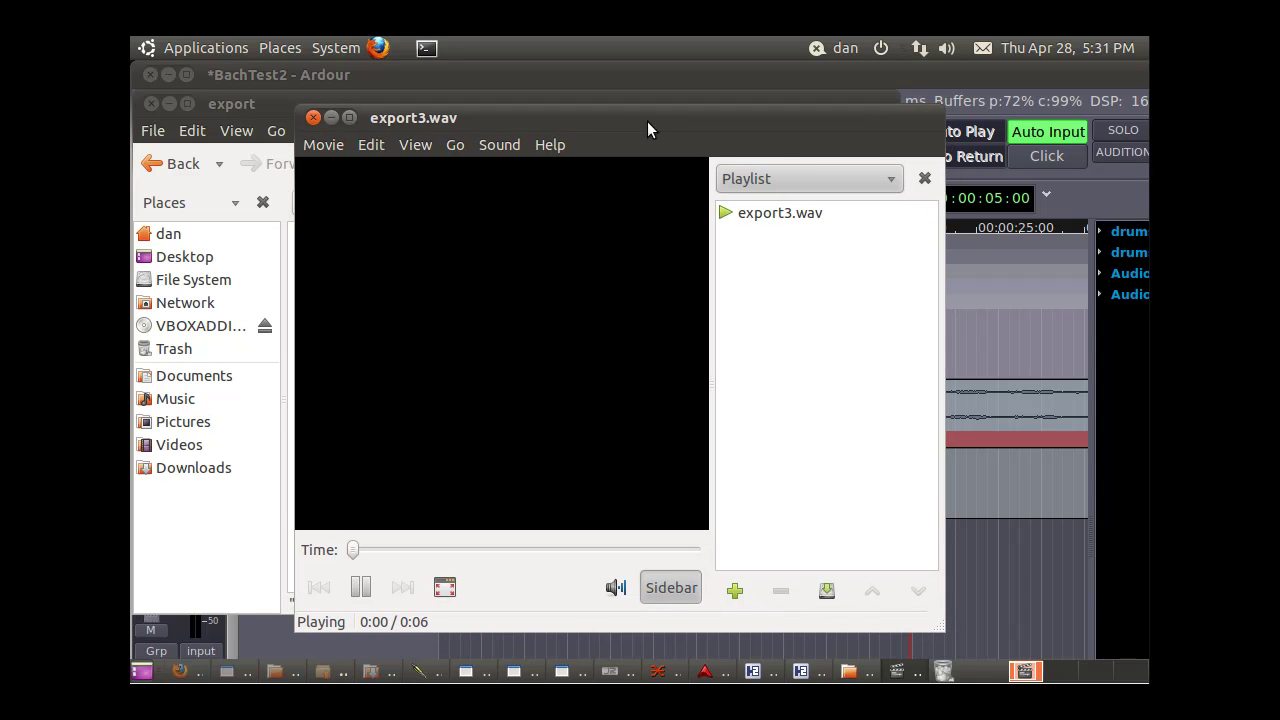
{"action": "left_click", "coordinate": [313, 118]}
{"action": "mouse_move", "coordinate": [524, 258]}
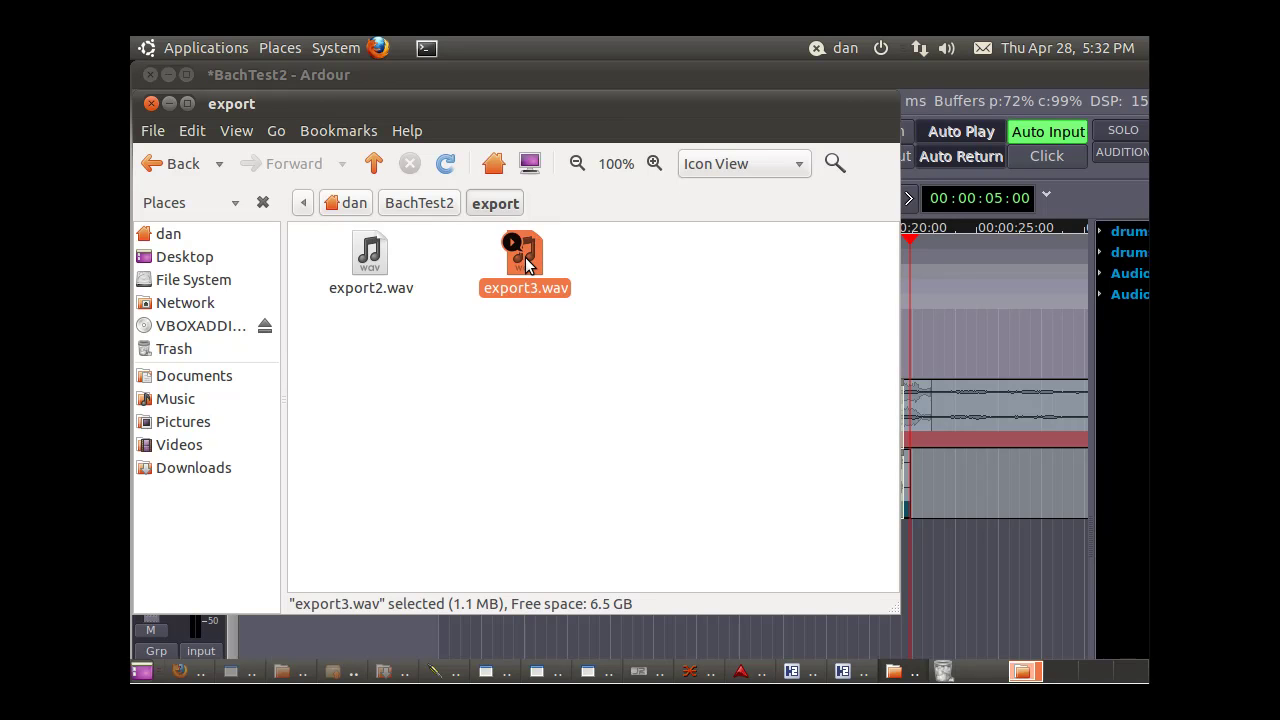
Step: Open export3.wav with Audacity from its context menu and dismiss the welcome message
{"action": "right_click", "coordinate": [527, 262]}
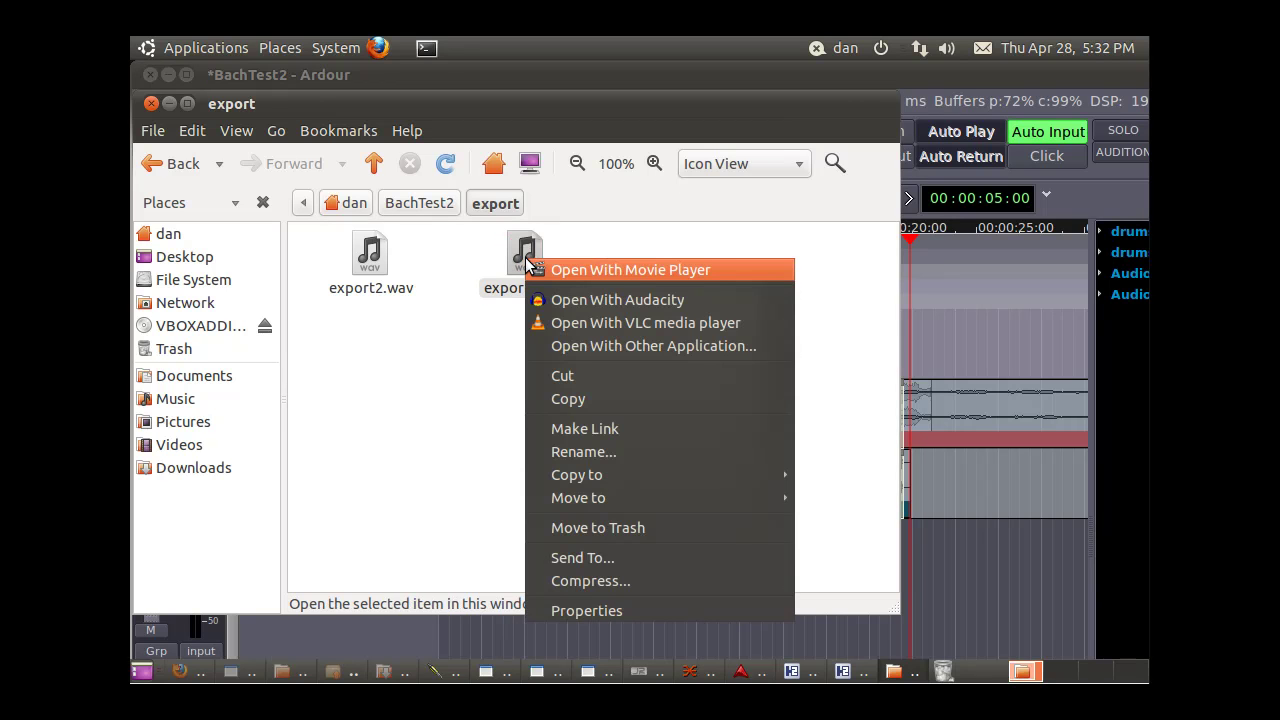
{"action": "left_click", "coordinate": [636, 300]}
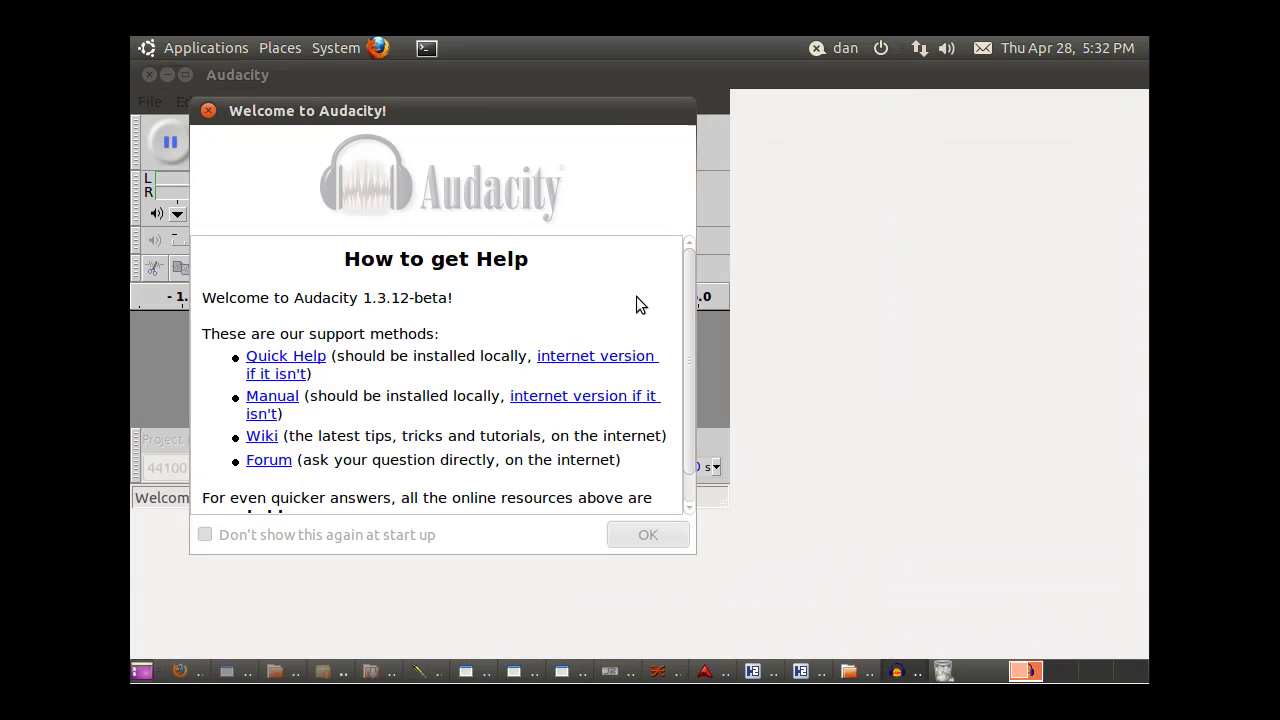
{"action": "key", "text": "Return"}
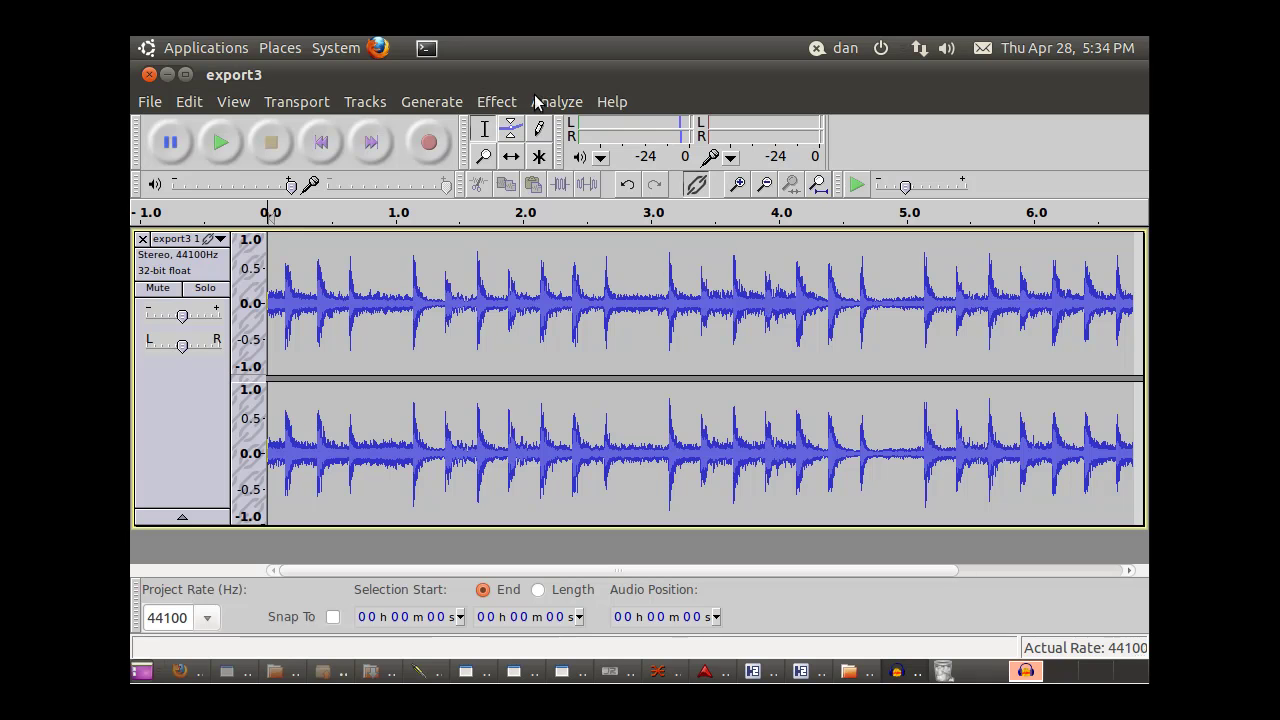
Step: Briefly test playback, then set Audacity's audio host to JACK Audio Connection Kit in Devices preferences
{"action": "left_click", "coordinate": [226, 144]}
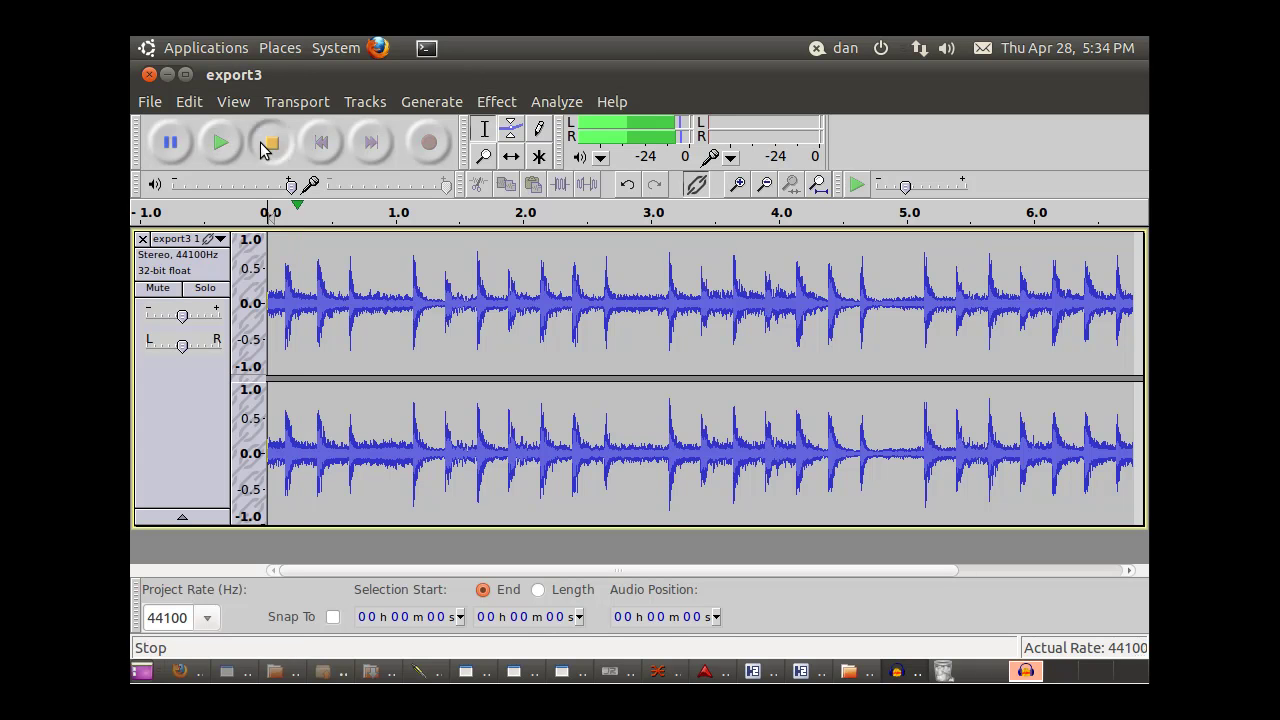
{"action": "left_click", "coordinate": [270, 142]}
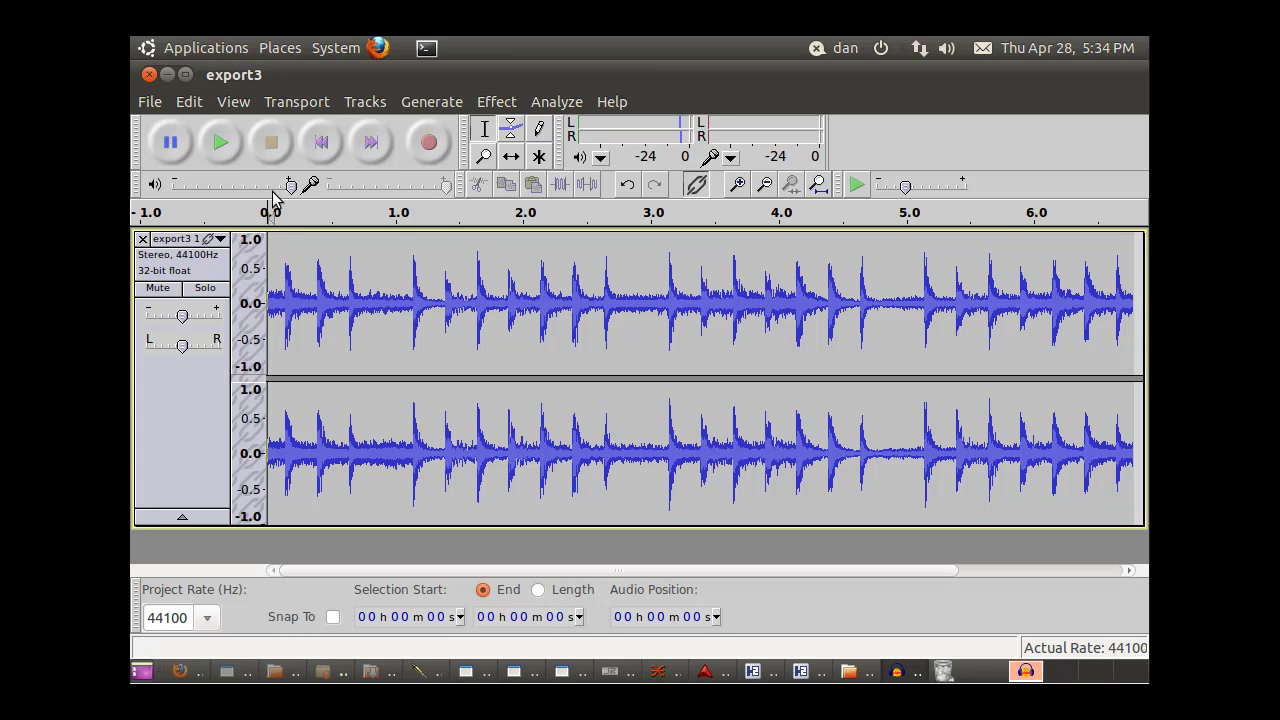
{"action": "left_click", "coordinate": [190, 104]}
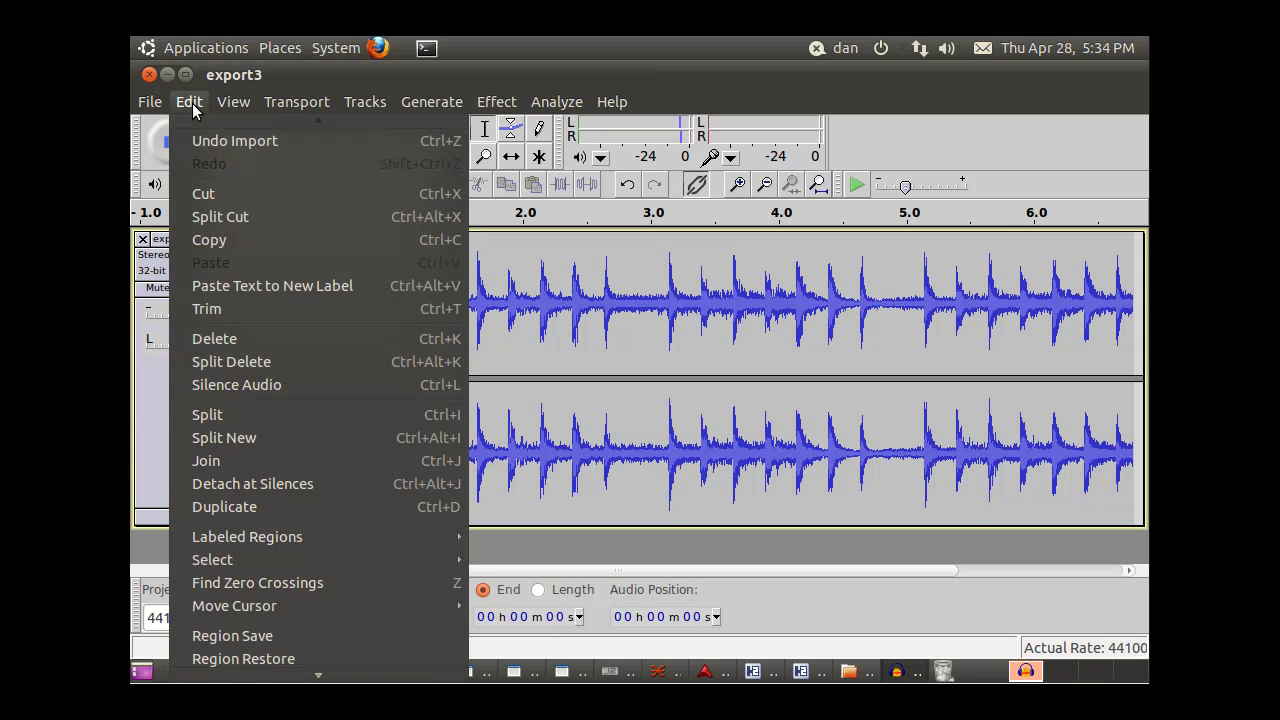
{"action": "mouse_move", "coordinate": [253, 672]}
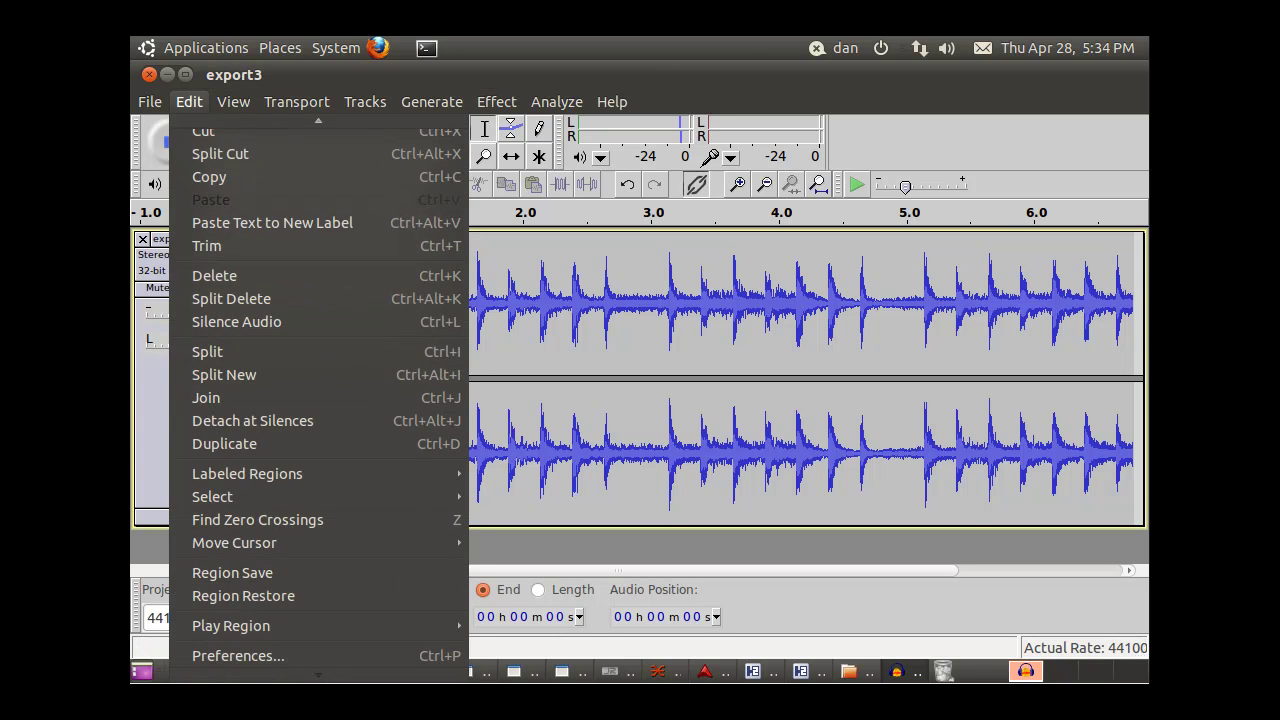
{"action": "left_click", "coordinate": [254, 656]}
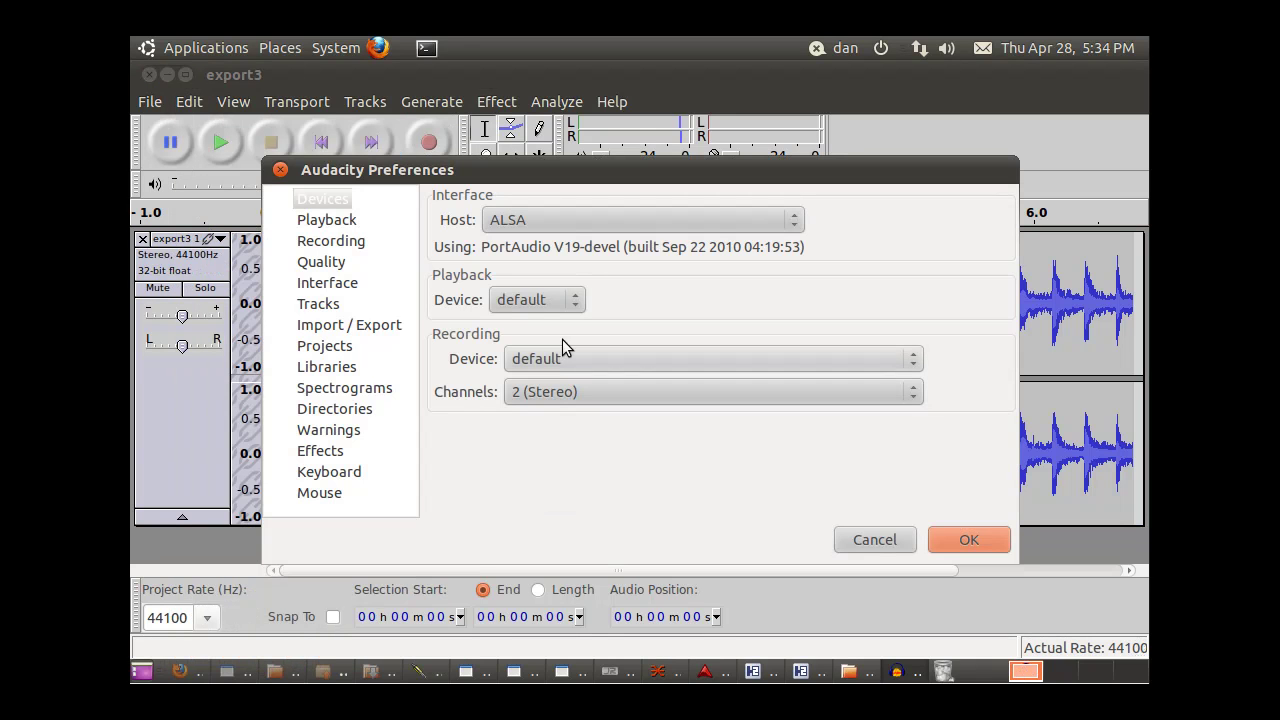
{"action": "left_click", "coordinate": [764, 220]}
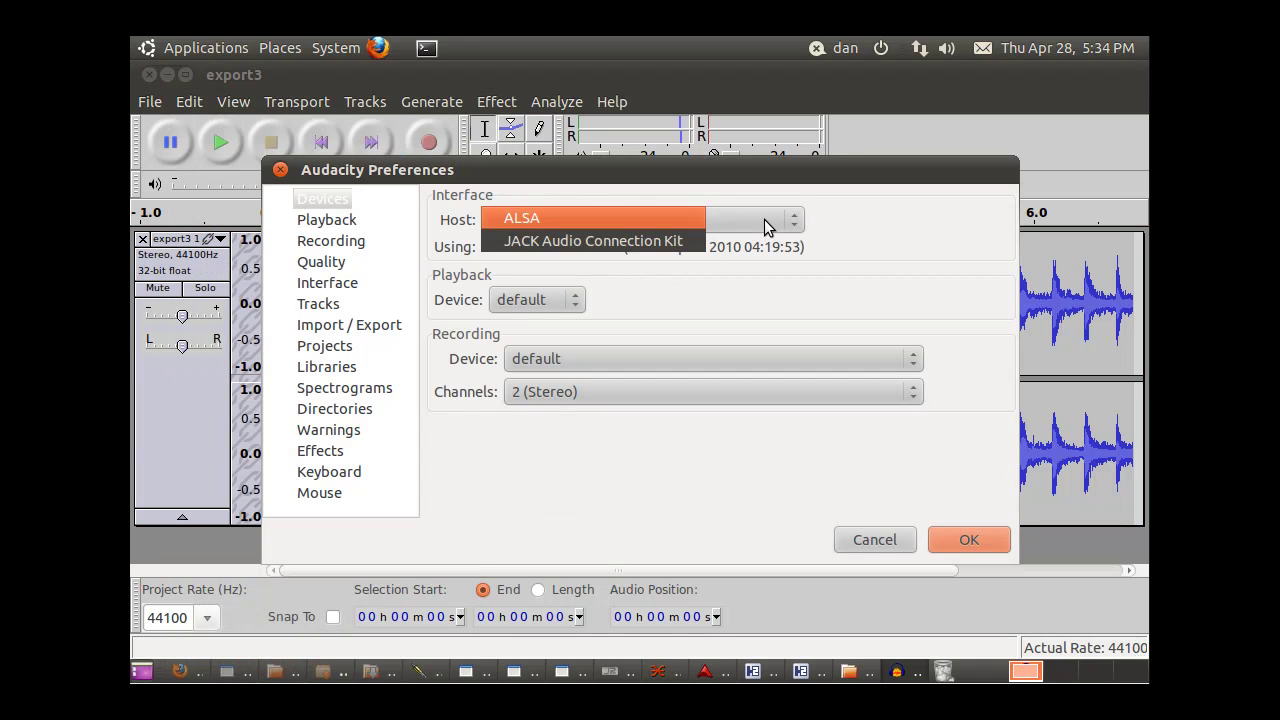
{"action": "left_click", "coordinate": [665, 248]}
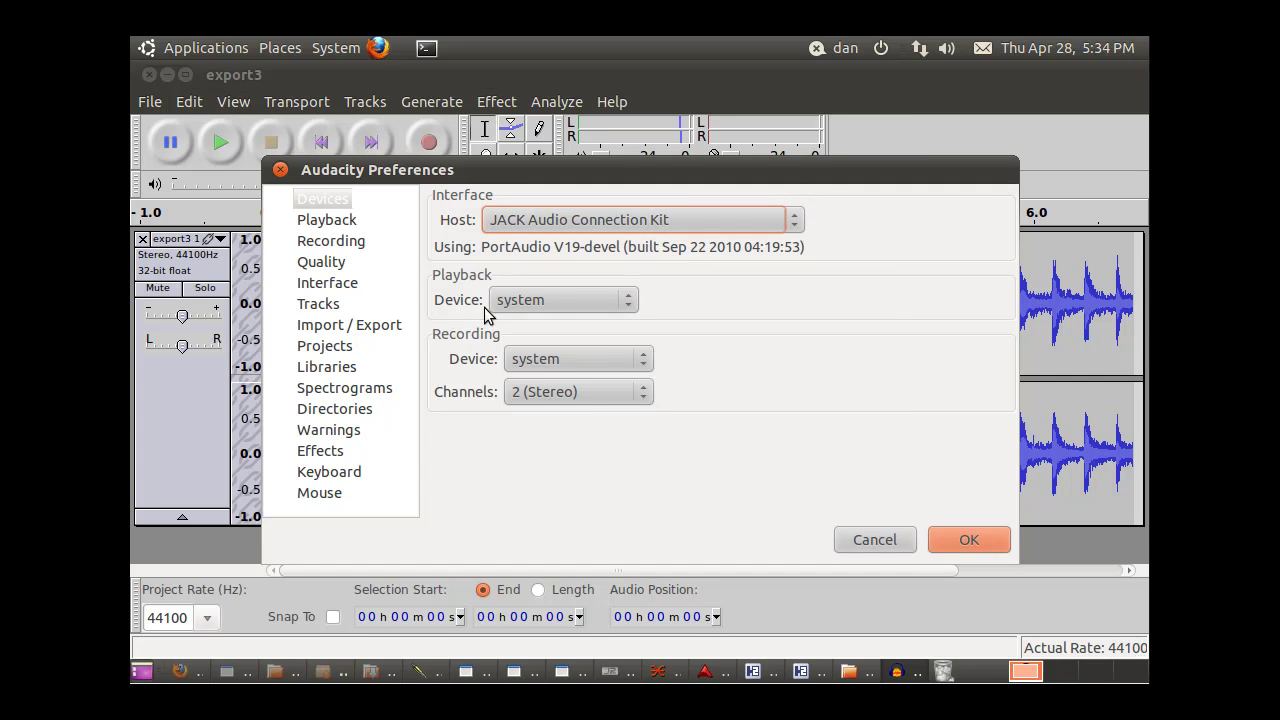
{"action": "left_click", "coordinate": [965, 536]}
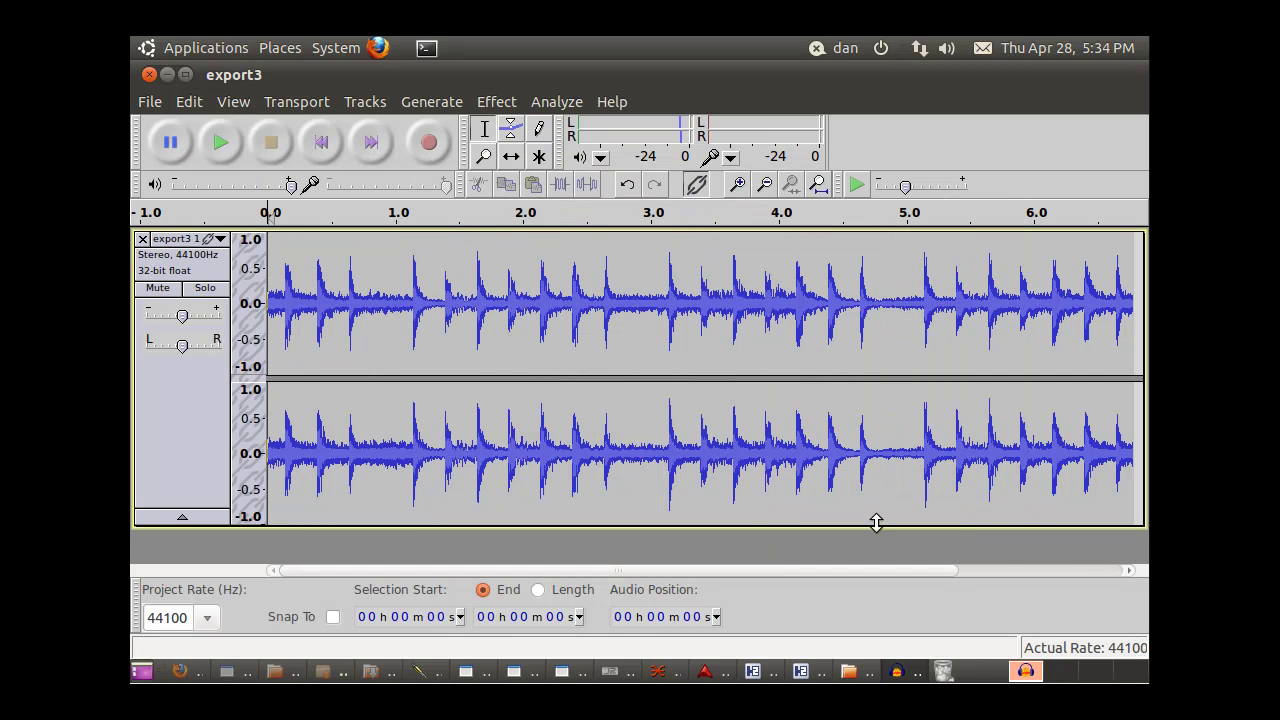
Step: Play the opening seconds of export3 through JACK, then stop
{"action": "left_click", "coordinate": [225, 144]}
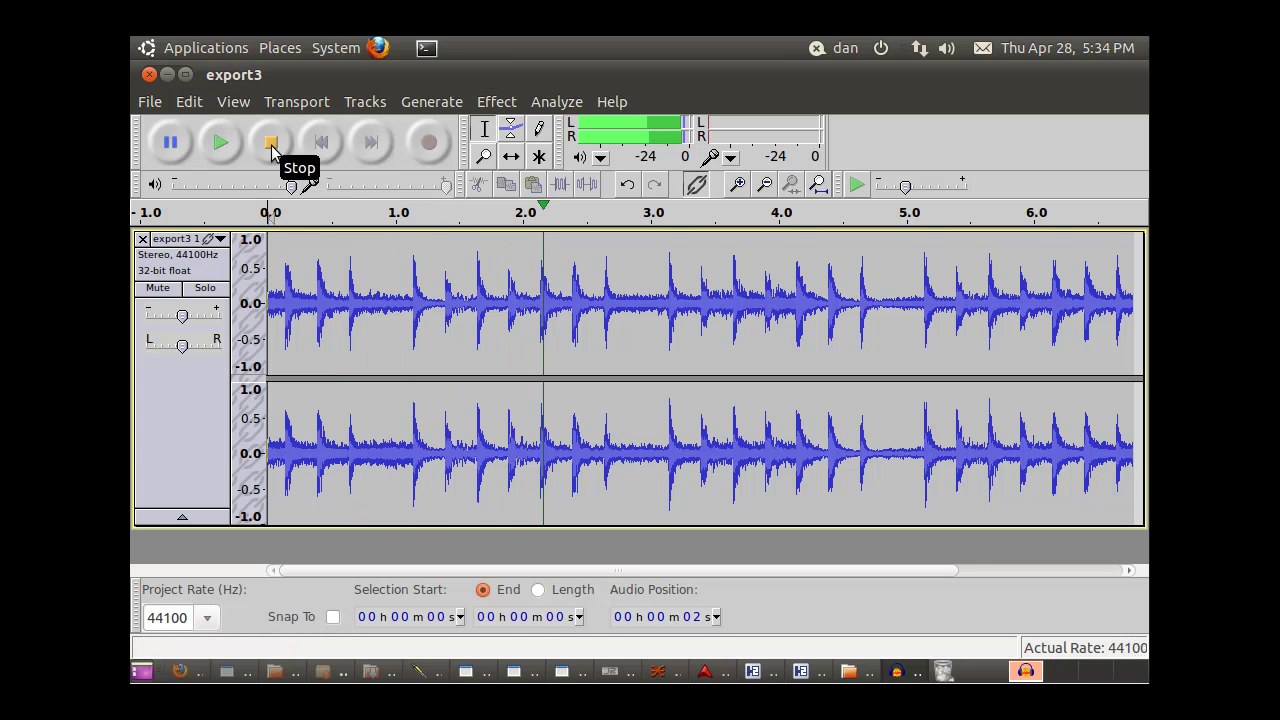
{"action": "left_click", "coordinate": [270, 144]}
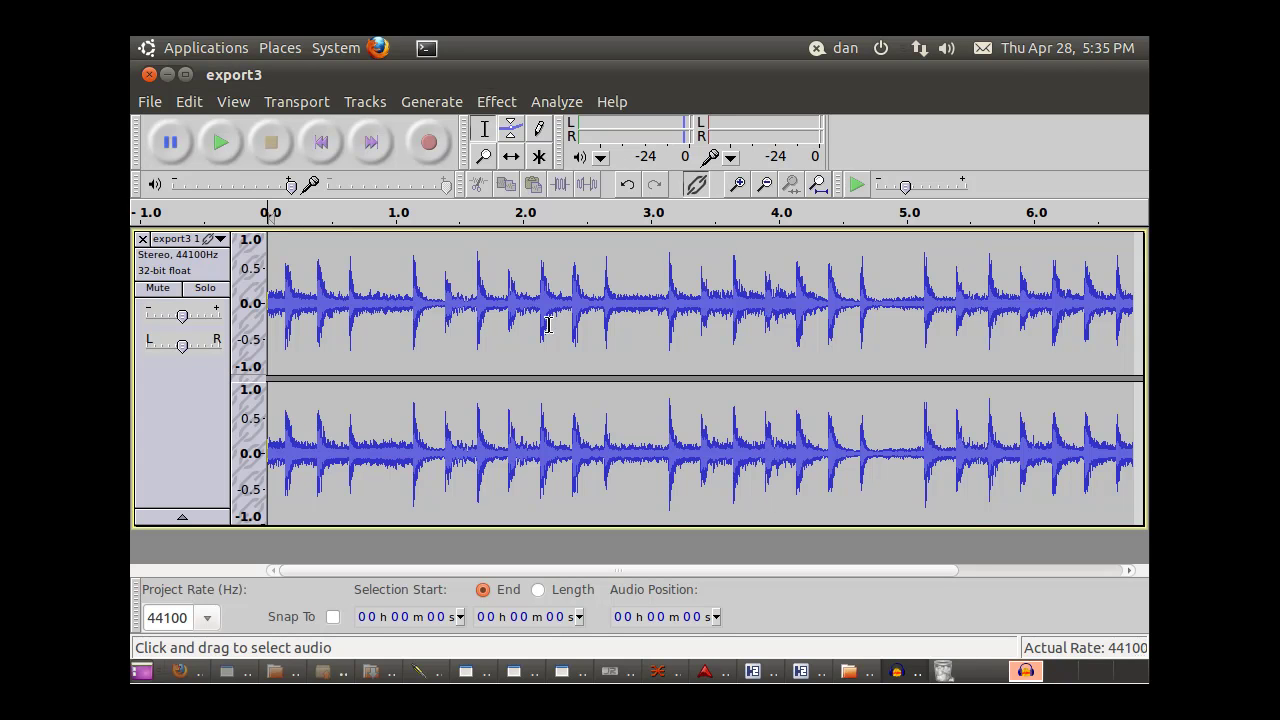
Step: Start the Audacity export and browse to the BachTest2/export folder
{"action": "left_click", "coordinate": [149, 104]}
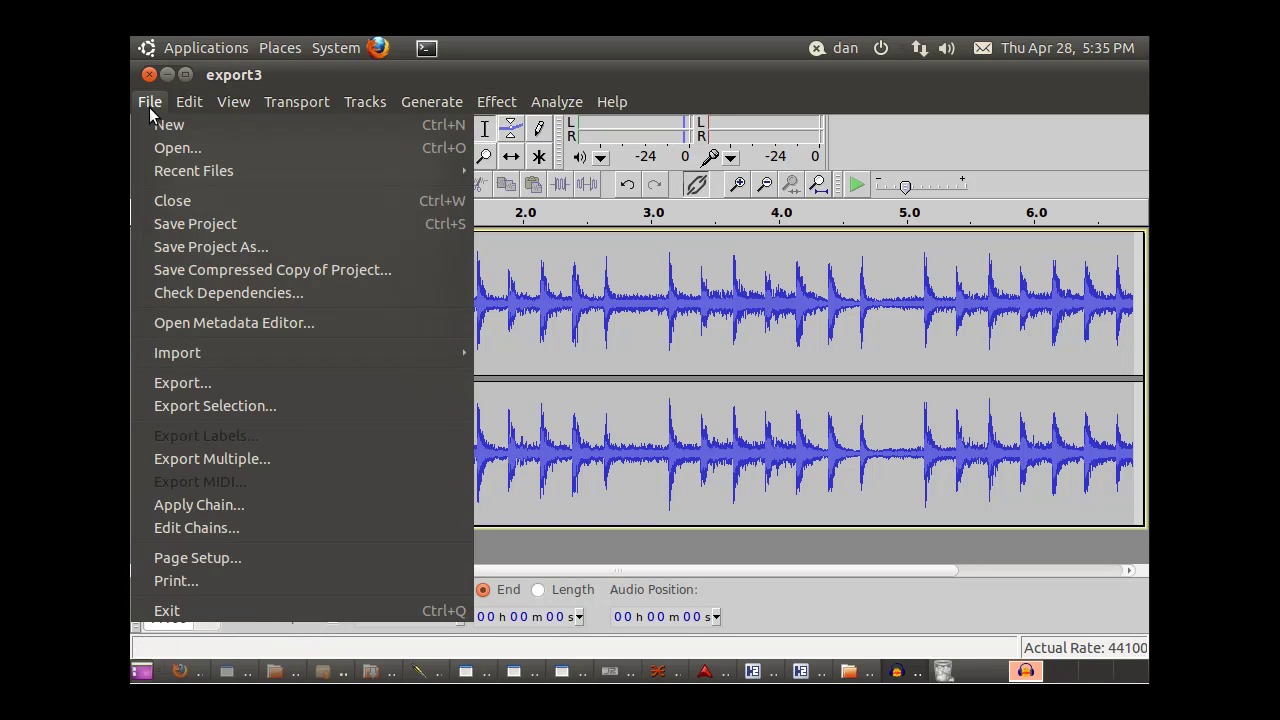
{"action": "left_click", "coordinate": [211, 381]}
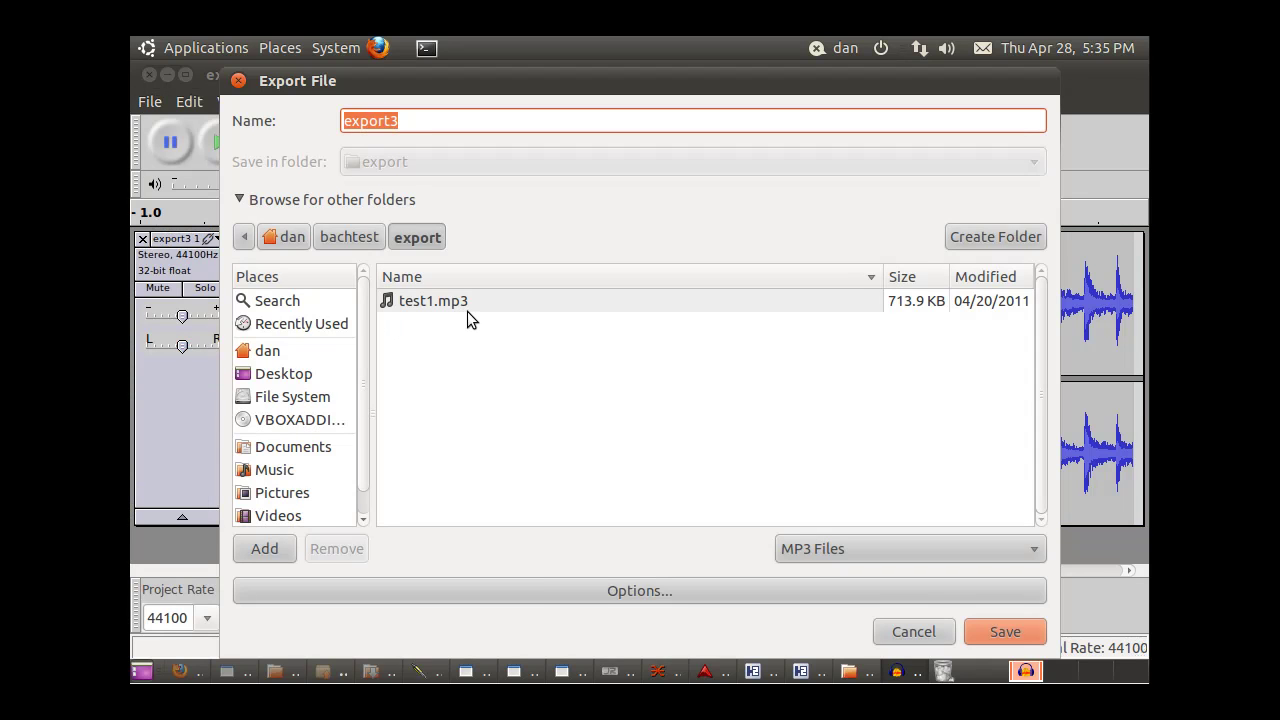
{"action": "left_click", "coordinate": [430, 305]}
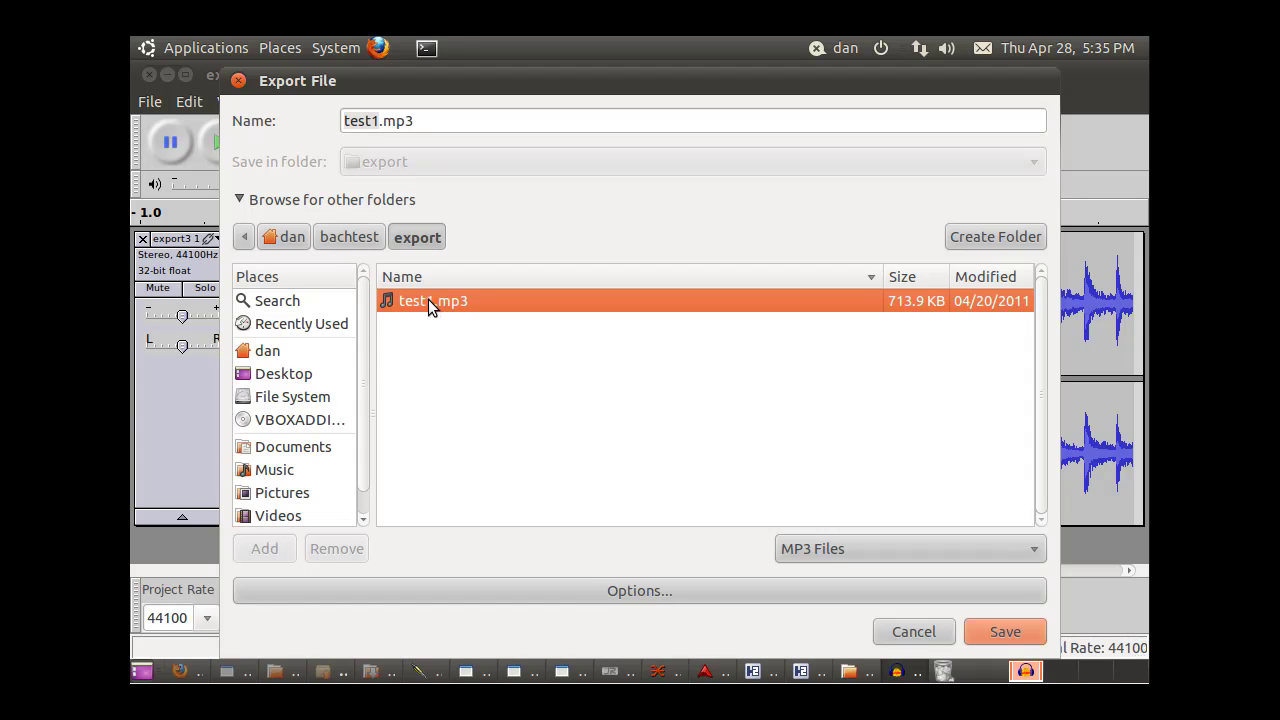
{"action": "left_click", "coordinate": [290, 238]}
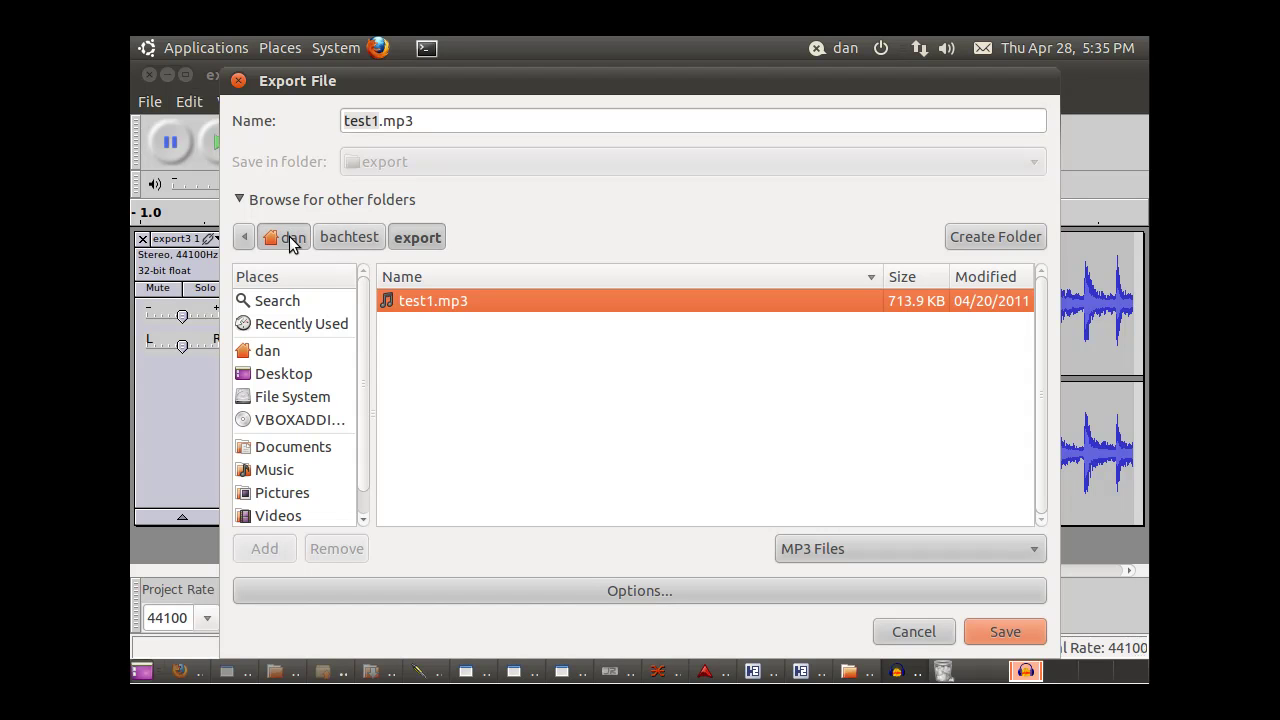
{"action": "double_click", "coordinate": [436, 328]}
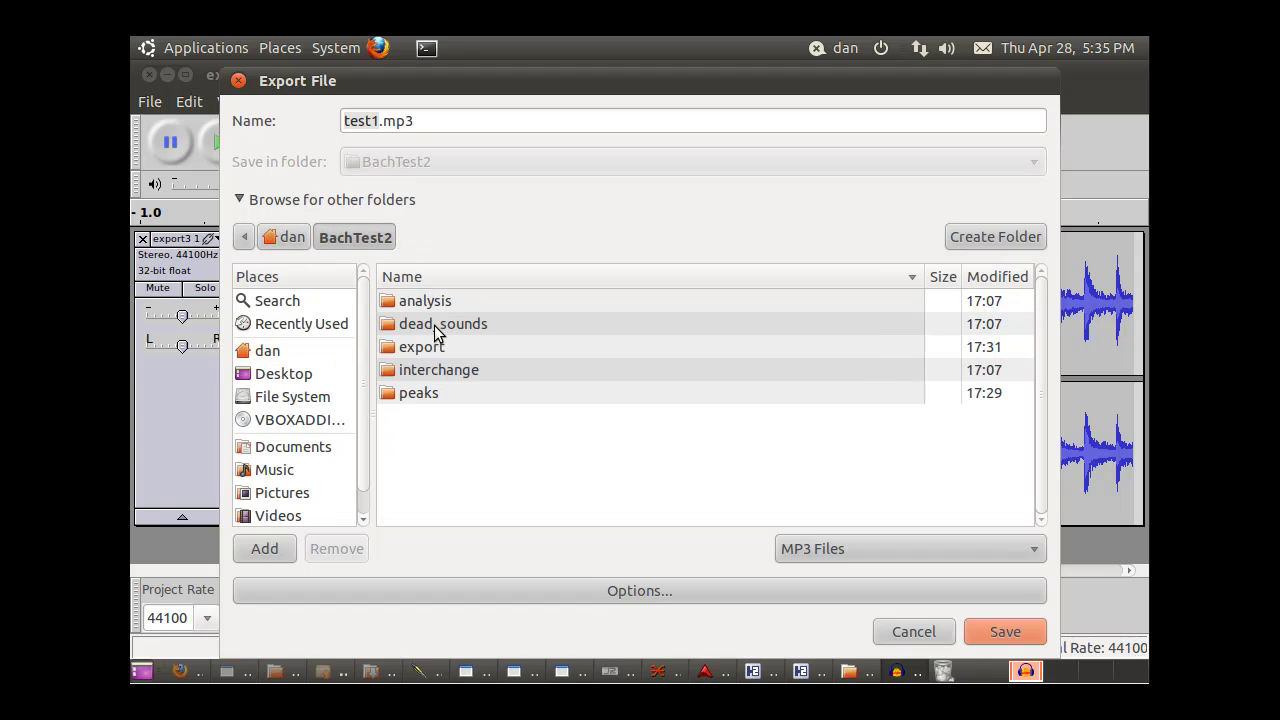
{"action": "double_click", "coordinate": [428, 347]}
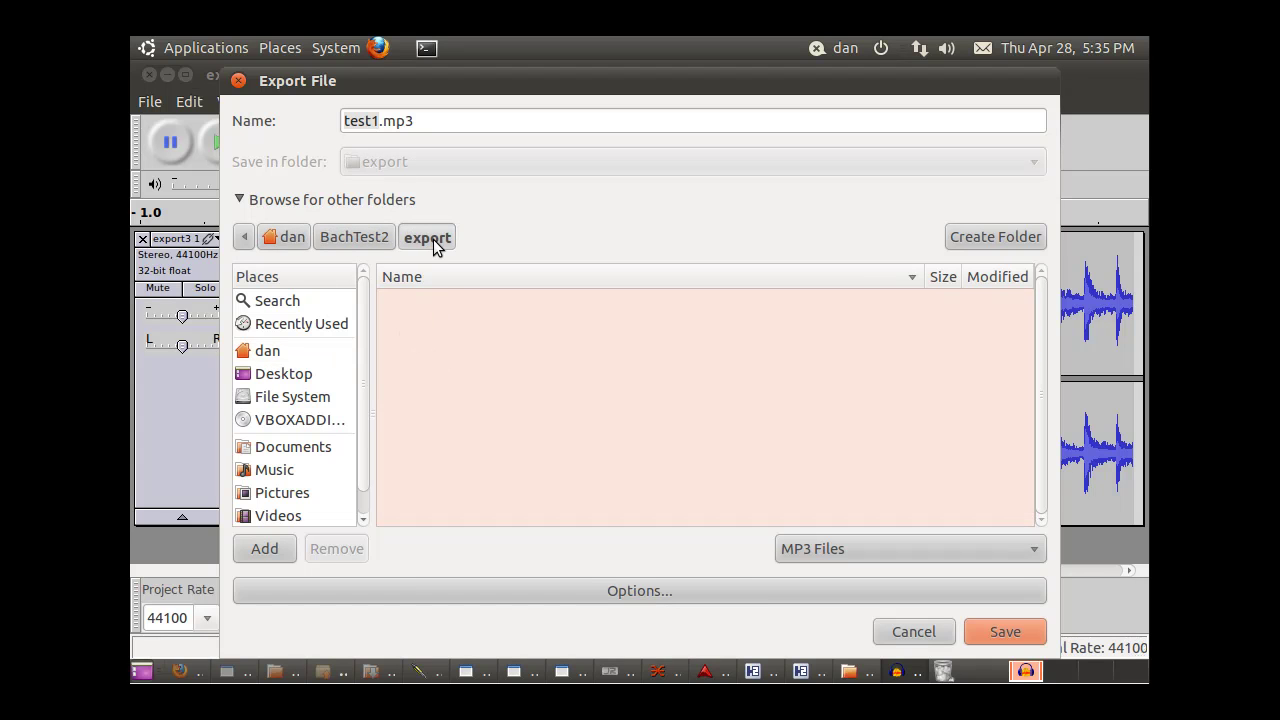
Step: Save the file as test2.mp3, leaving the metadata tags blank
{"action": "left_click", "coordinate": [381, 120]}
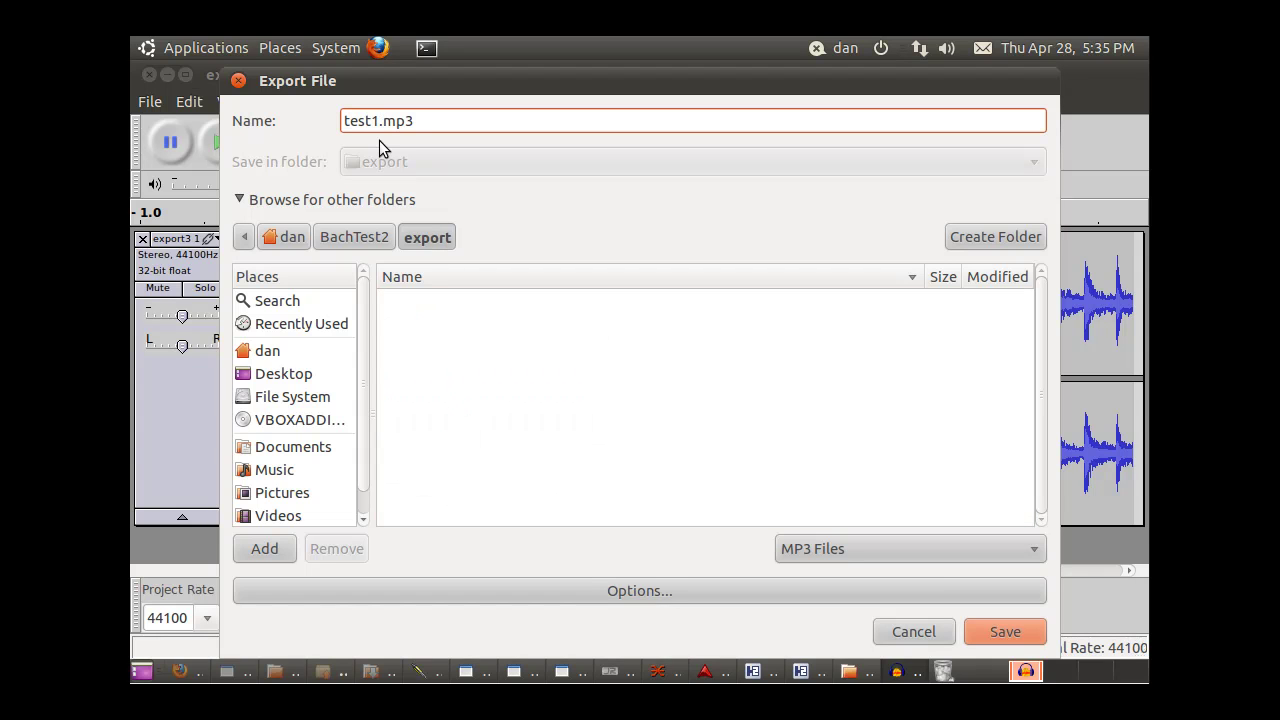
{"action": "key", "text": "BackSpace"}
{"action": "type", "text": "2"}
{"action": "left_click", "coordinate": [1003, 632]}
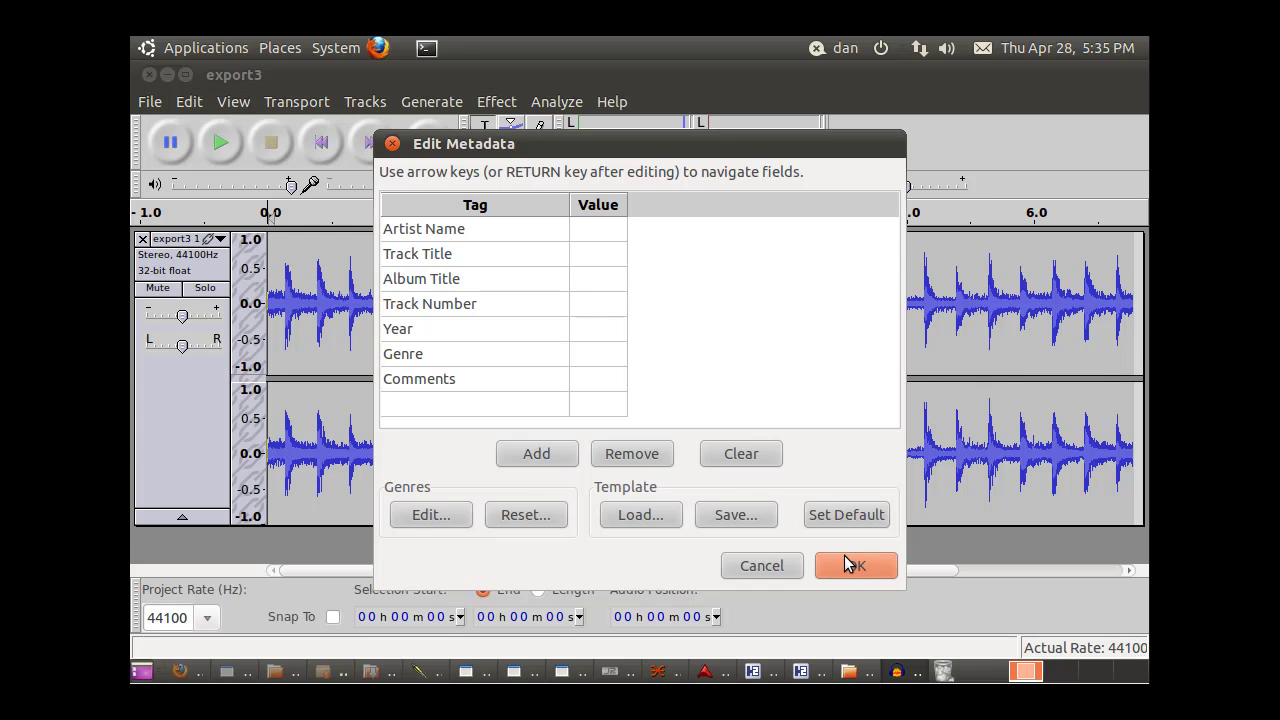
{"action": "left_click", "coordinate": [850, 565]}
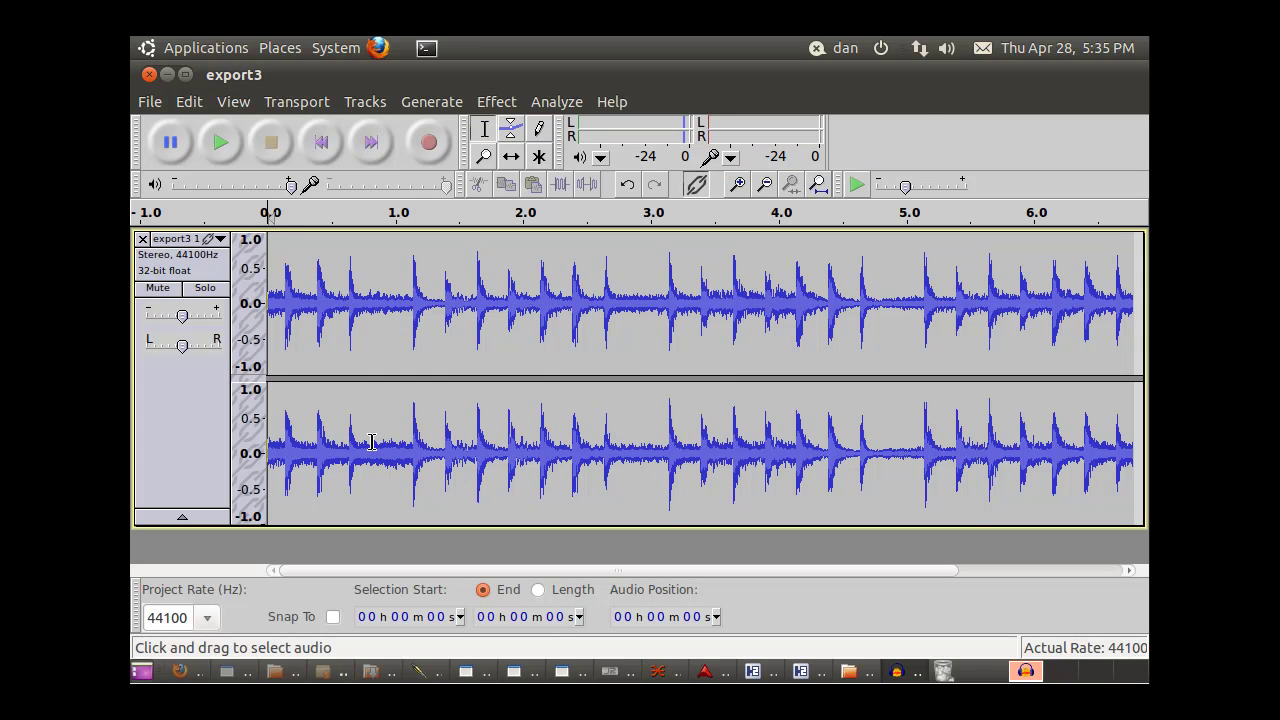